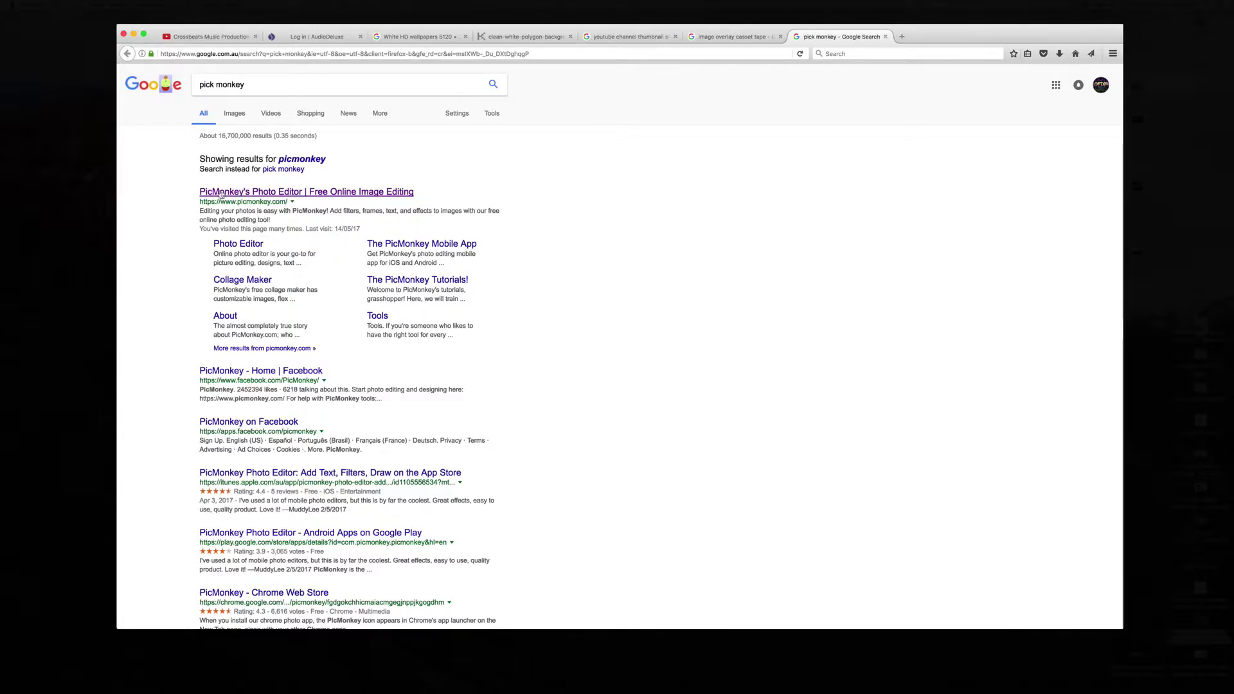
- Open PicMonkey's Photo Editor from the Google results for 'pick monkey'
left_click(296, 194)
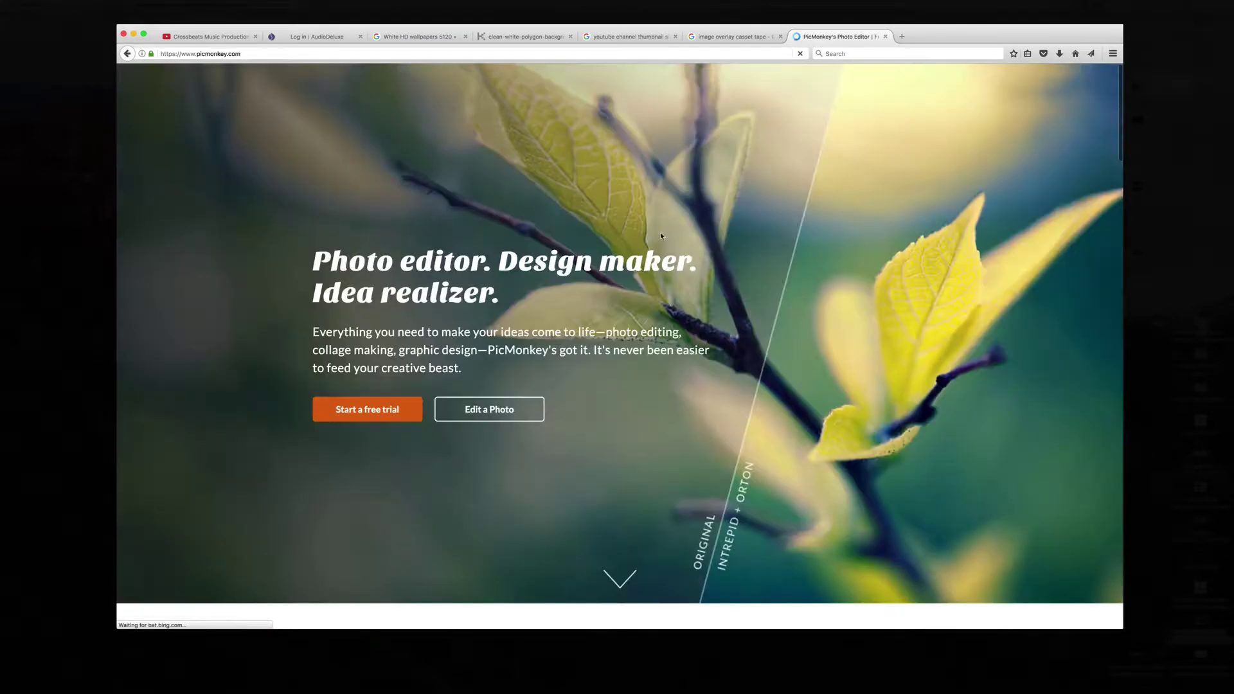
- Open youtube-channel-banner-template-zl5juzms.jpeg from the Desktop in the PicMonkey editor
mouse_move(537, 85)
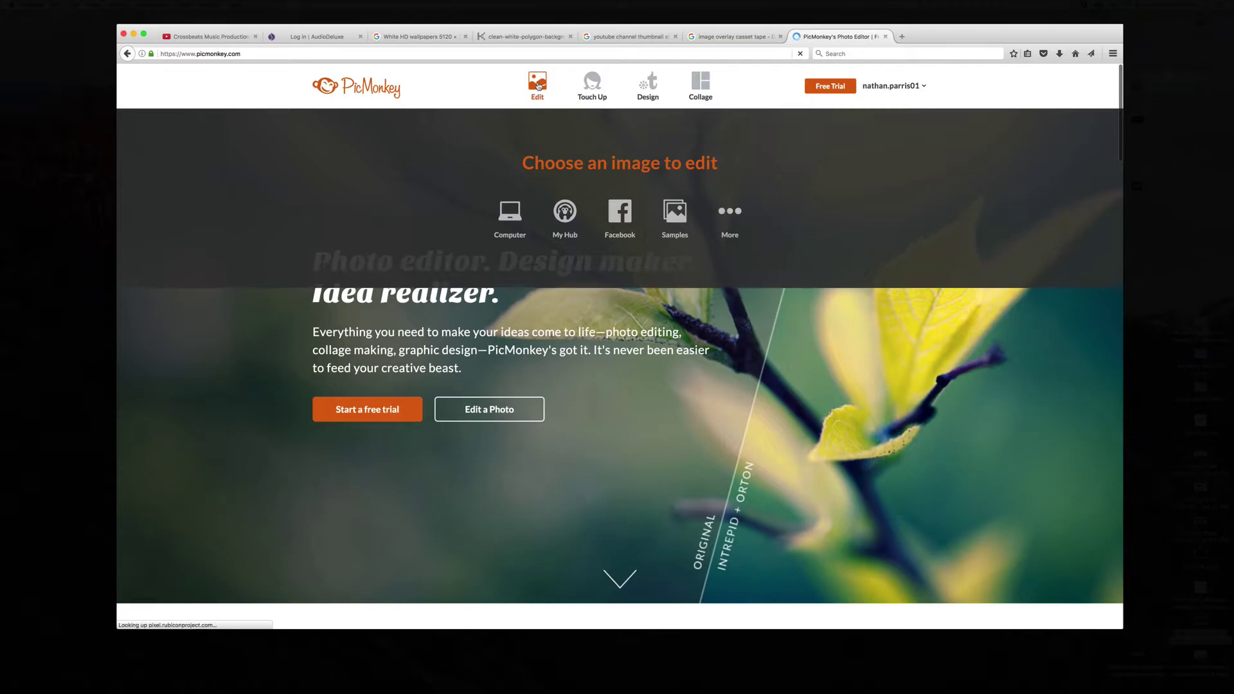
left_click(509, 212)
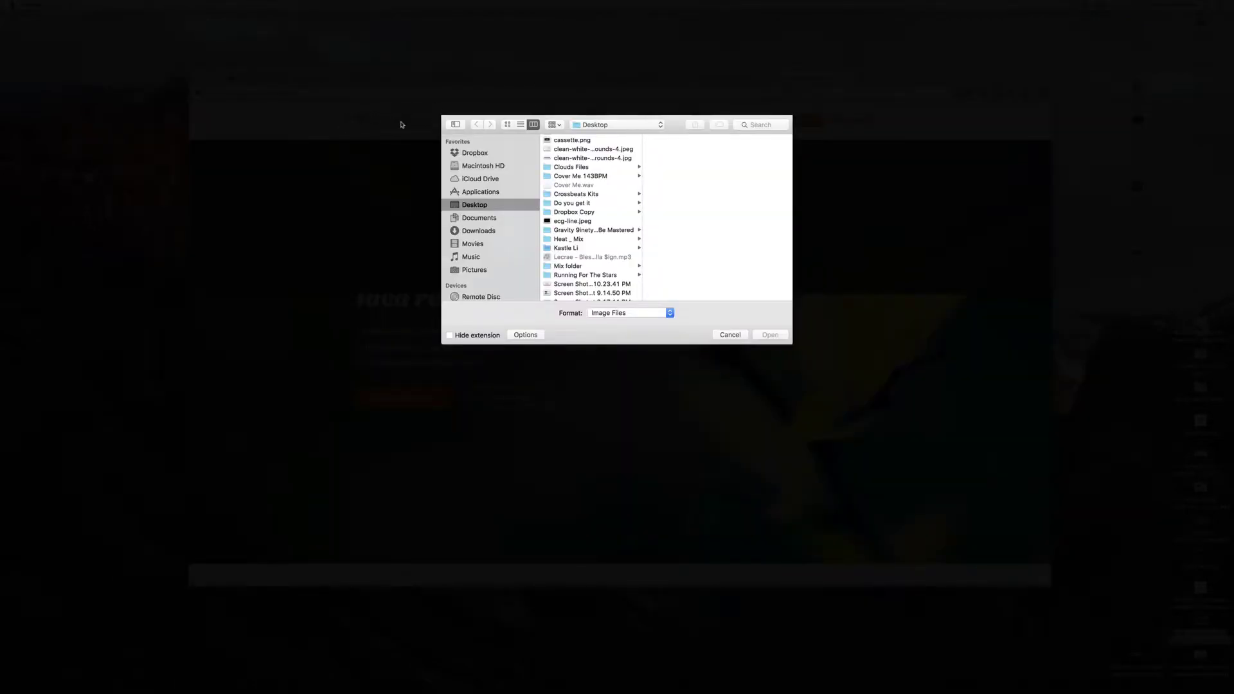
scroll(587, 289, "down", 3)
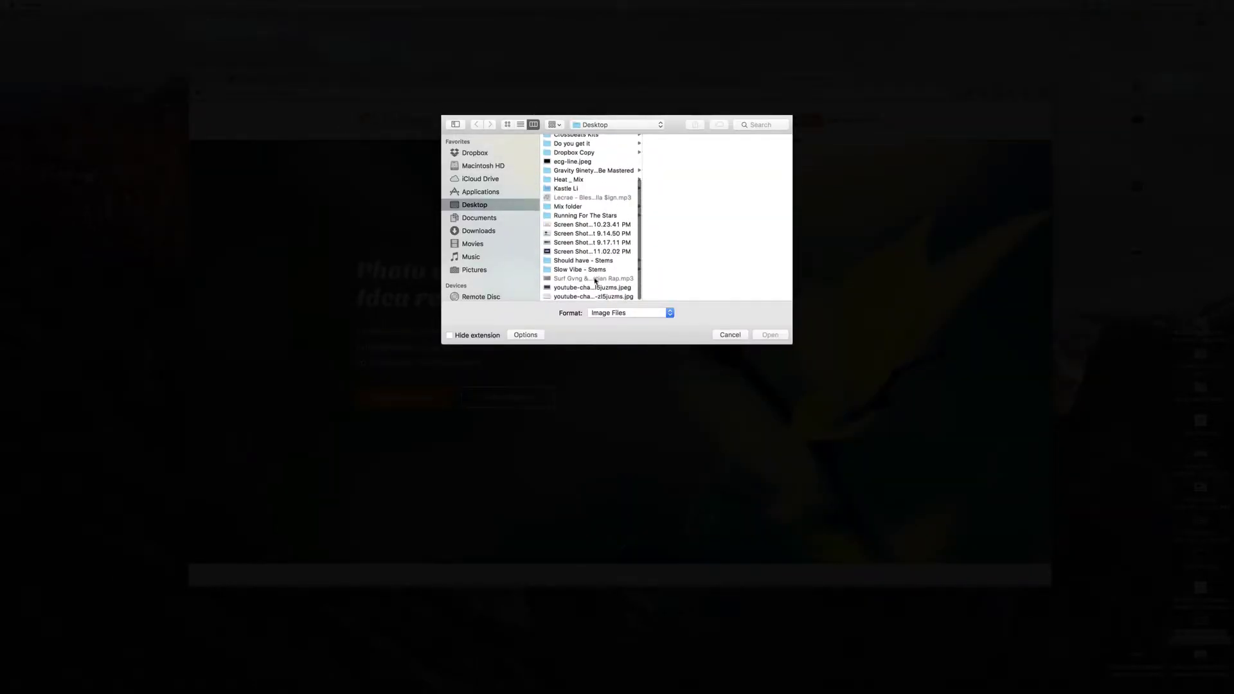
left_click(588, 288)
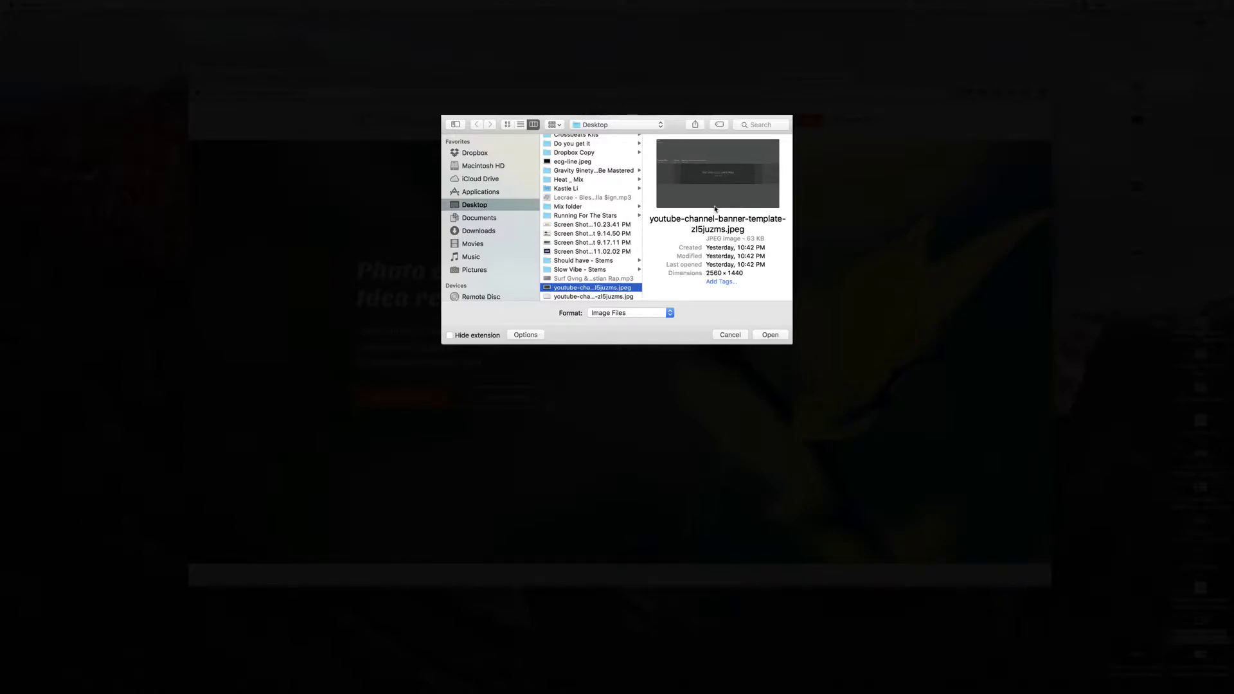
left_click(773, 333)
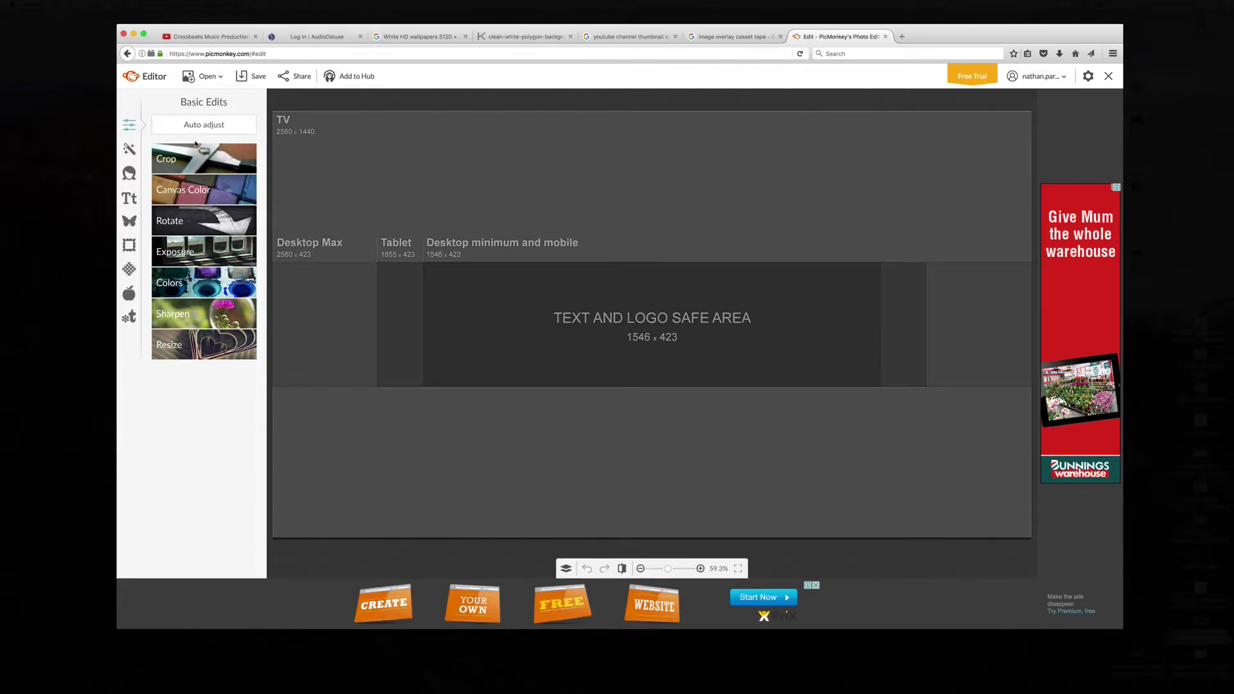
- Add clean-white-polygon-backgrounds-4.jpeg from the computer as an overlay on the template
left_click(126, 221)
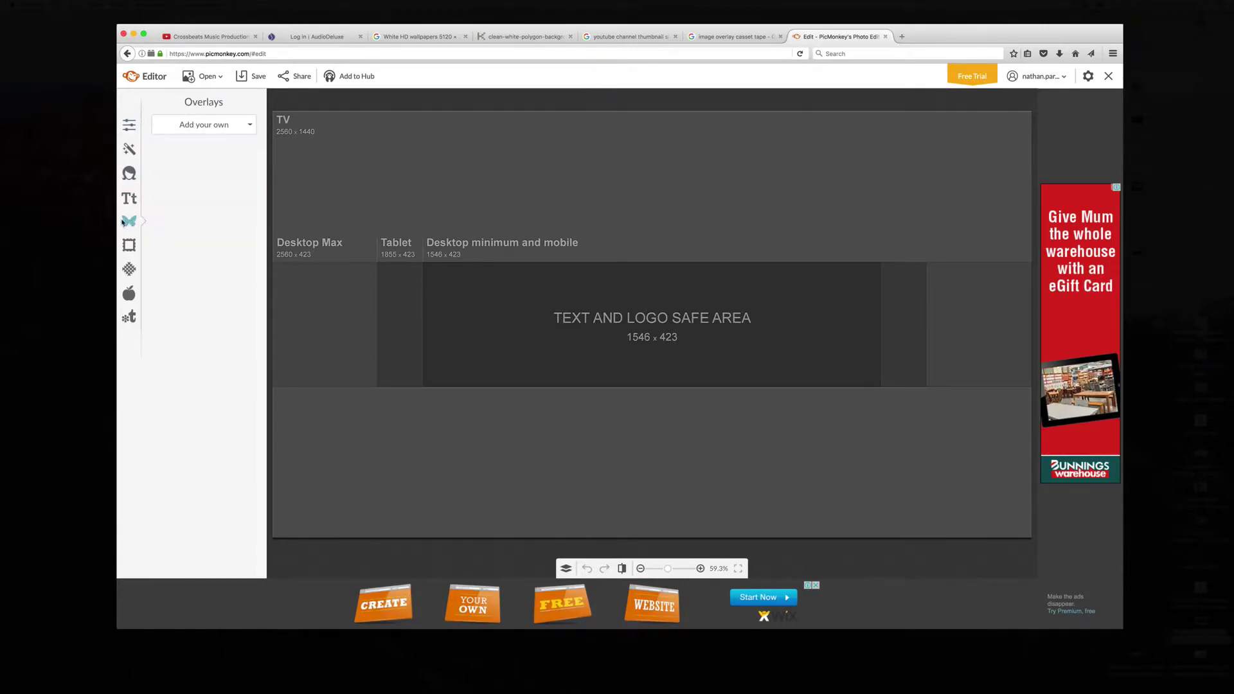
left_click(206, 126)
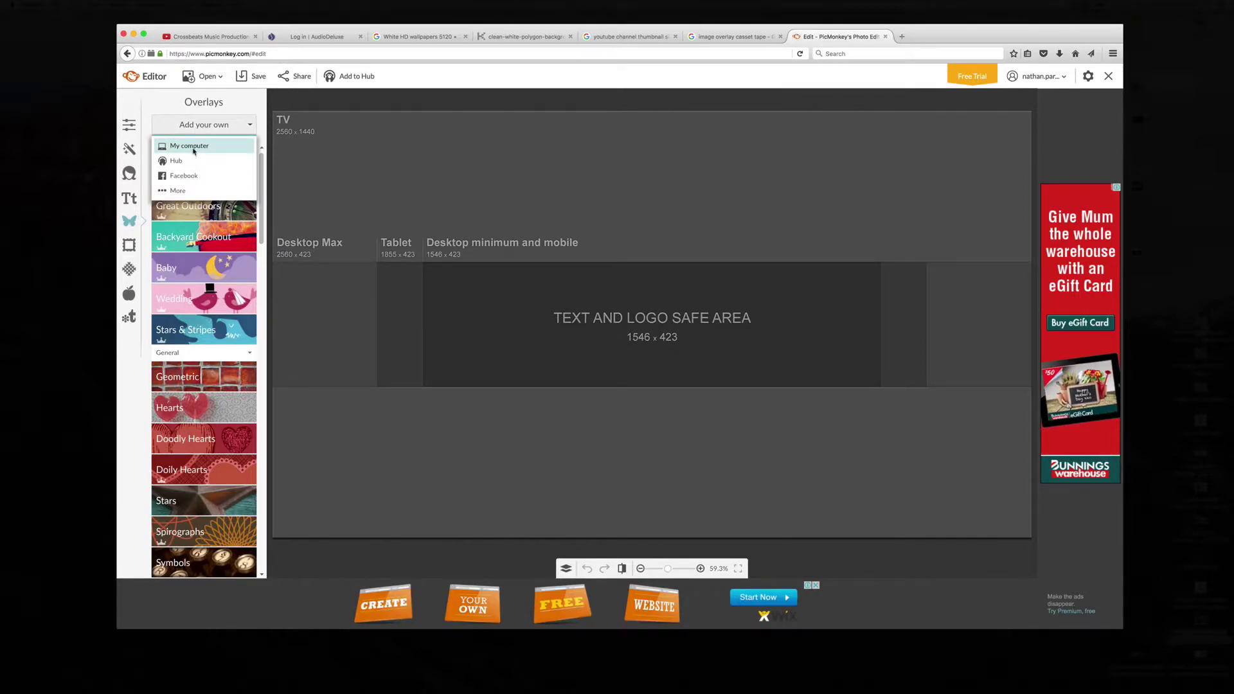
left_click(194, 148)
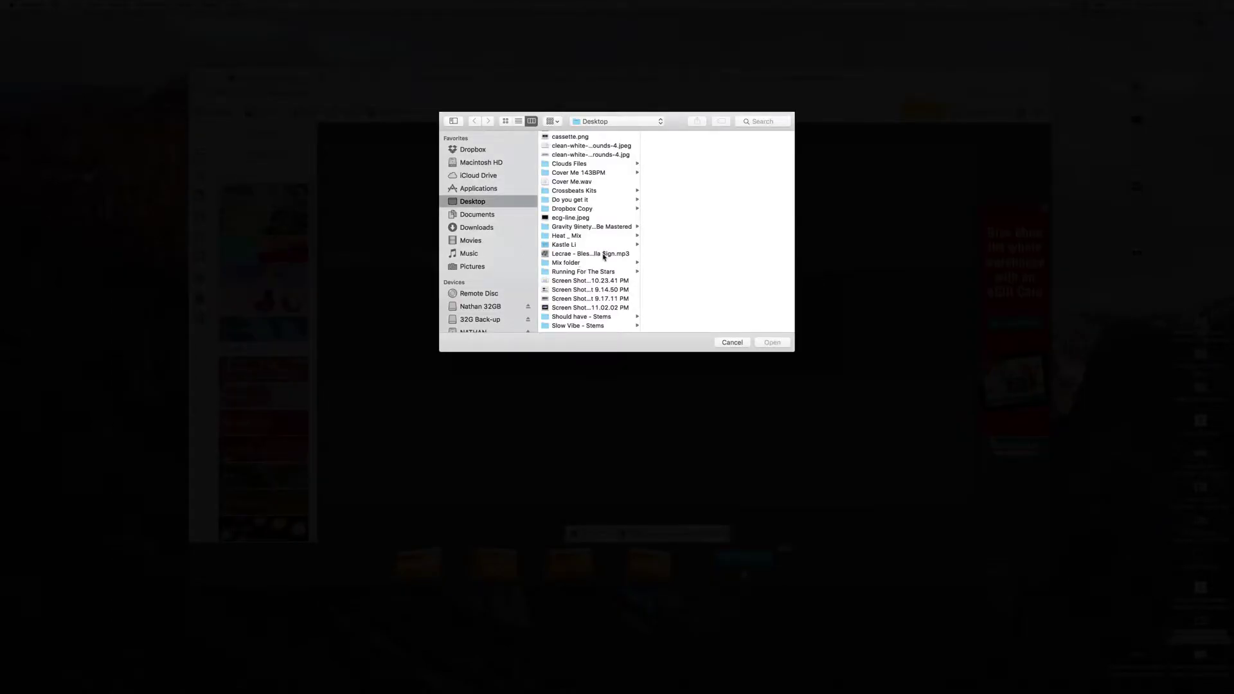
scroll(603, 257, "down", 3)
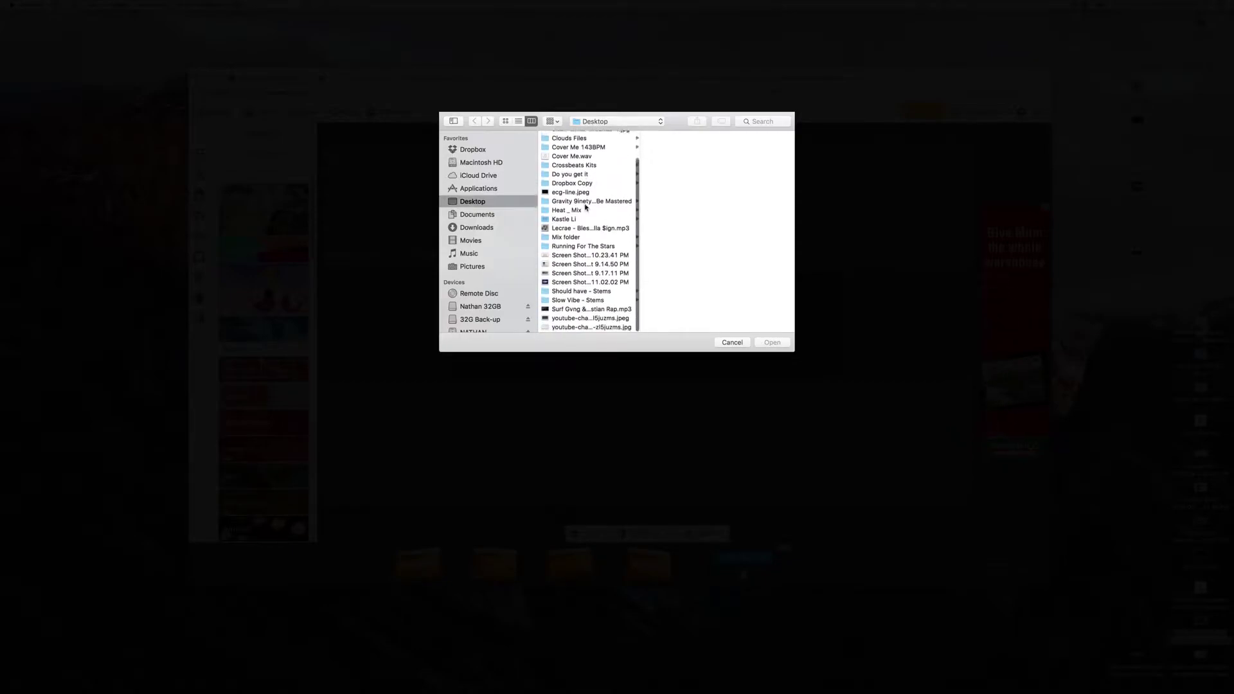
left_click(585, 328)
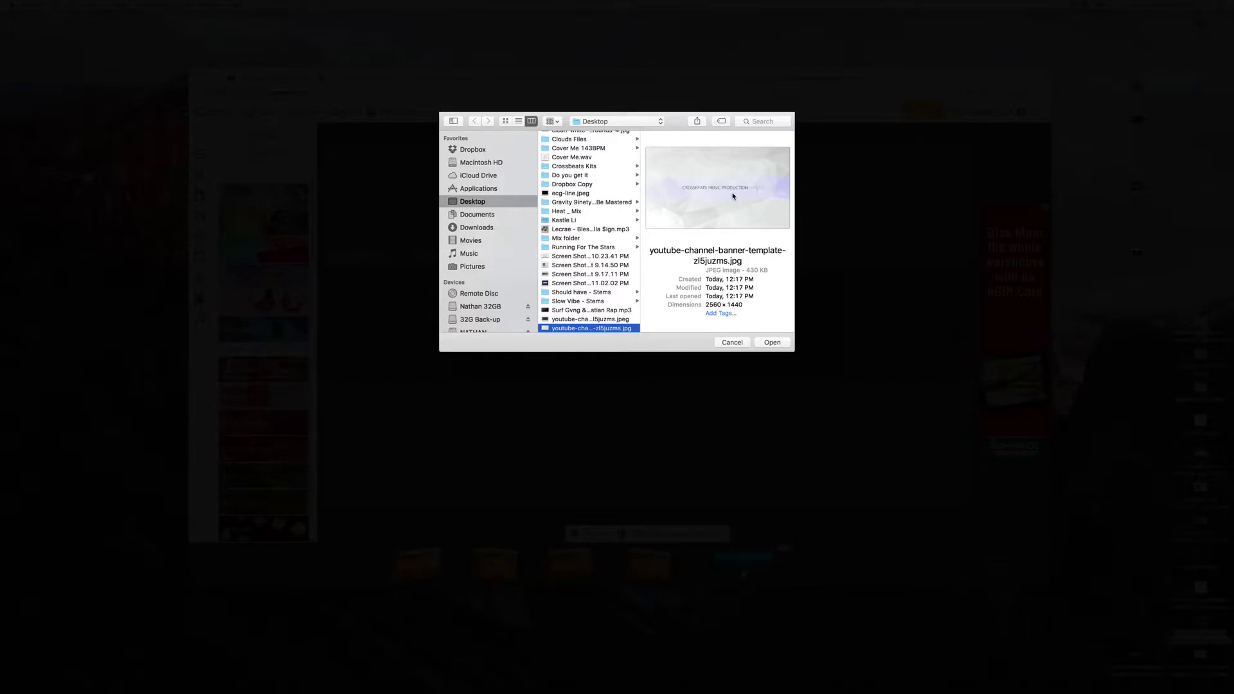
scroll(565, 258, "up", 3)
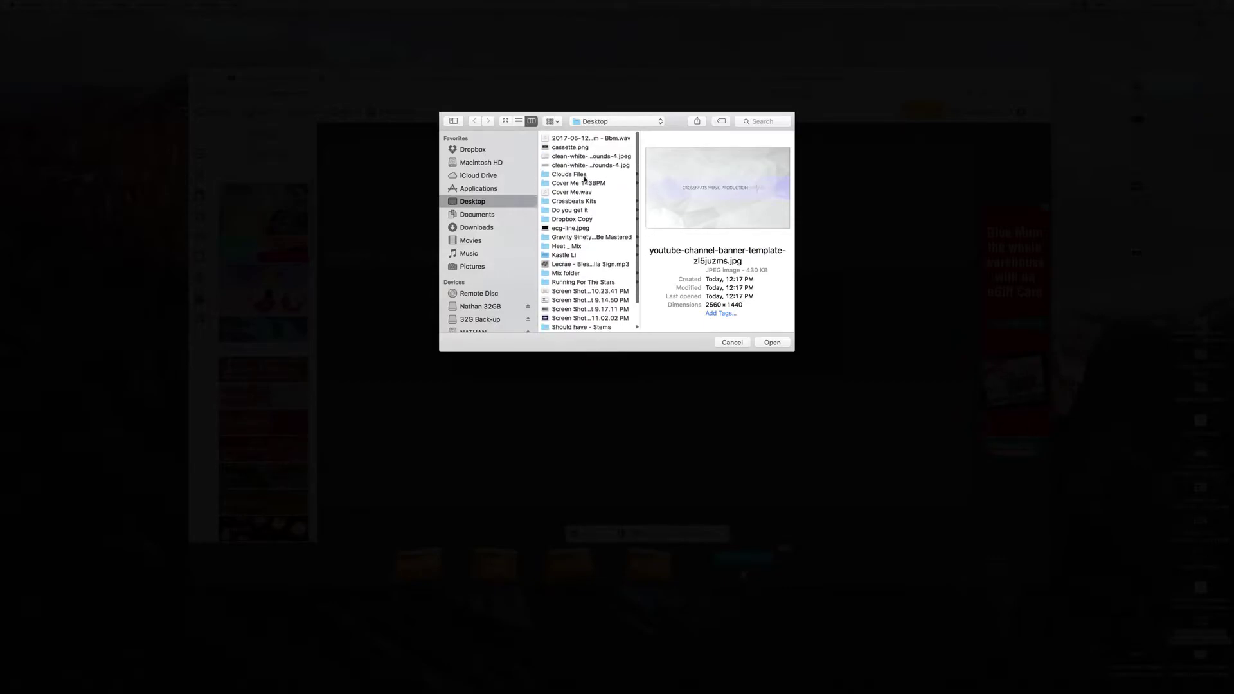
left_click(573, 155)
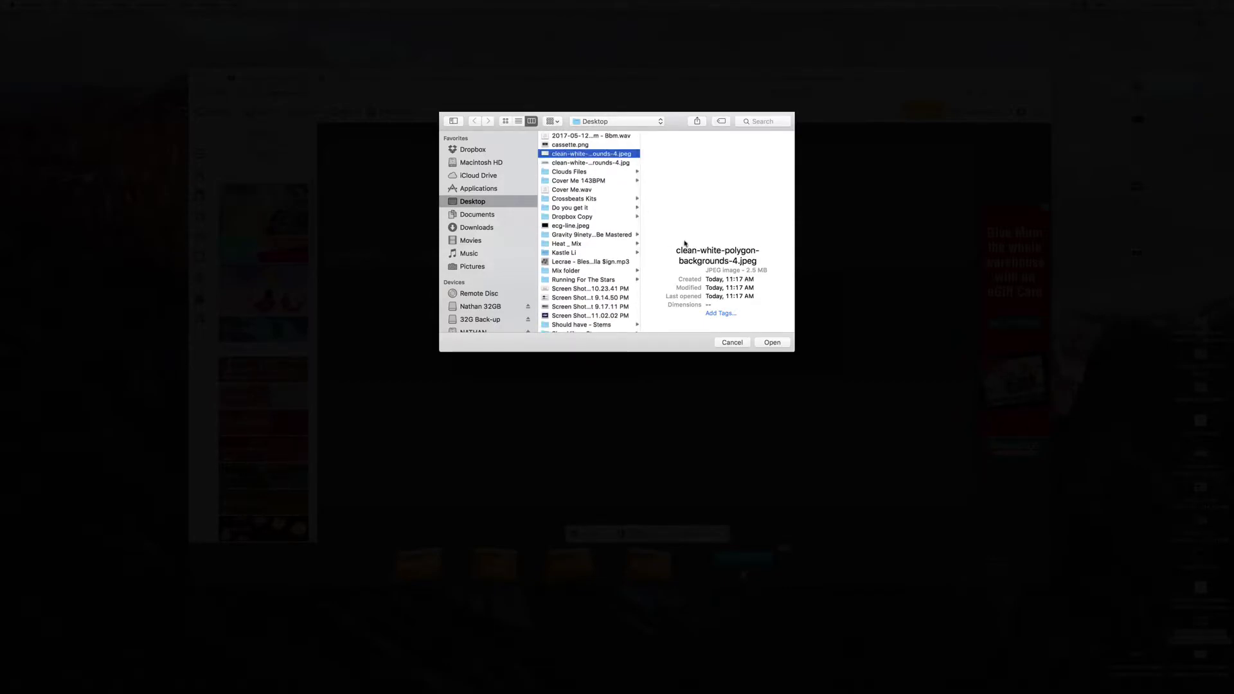
left_click(773, 343)
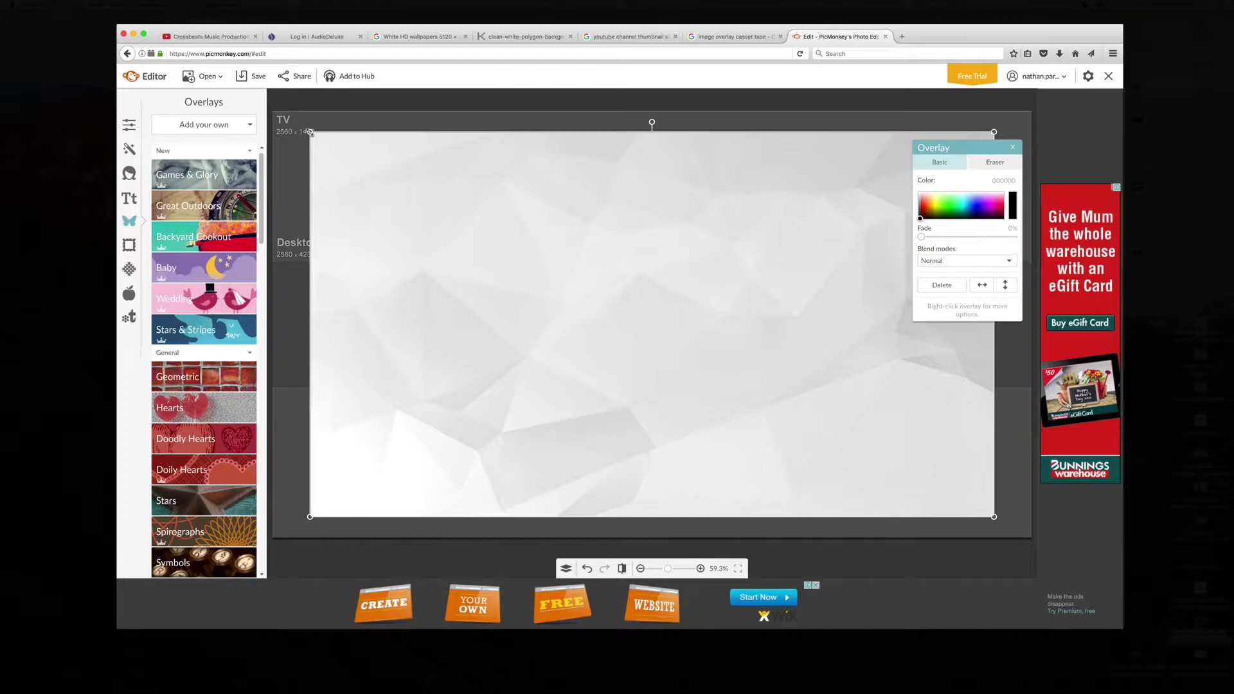
- Drag the polygon overlay's corners out to the canvas corners so it covers the whole banner
left_click_drag(309, 132, 255, 112)
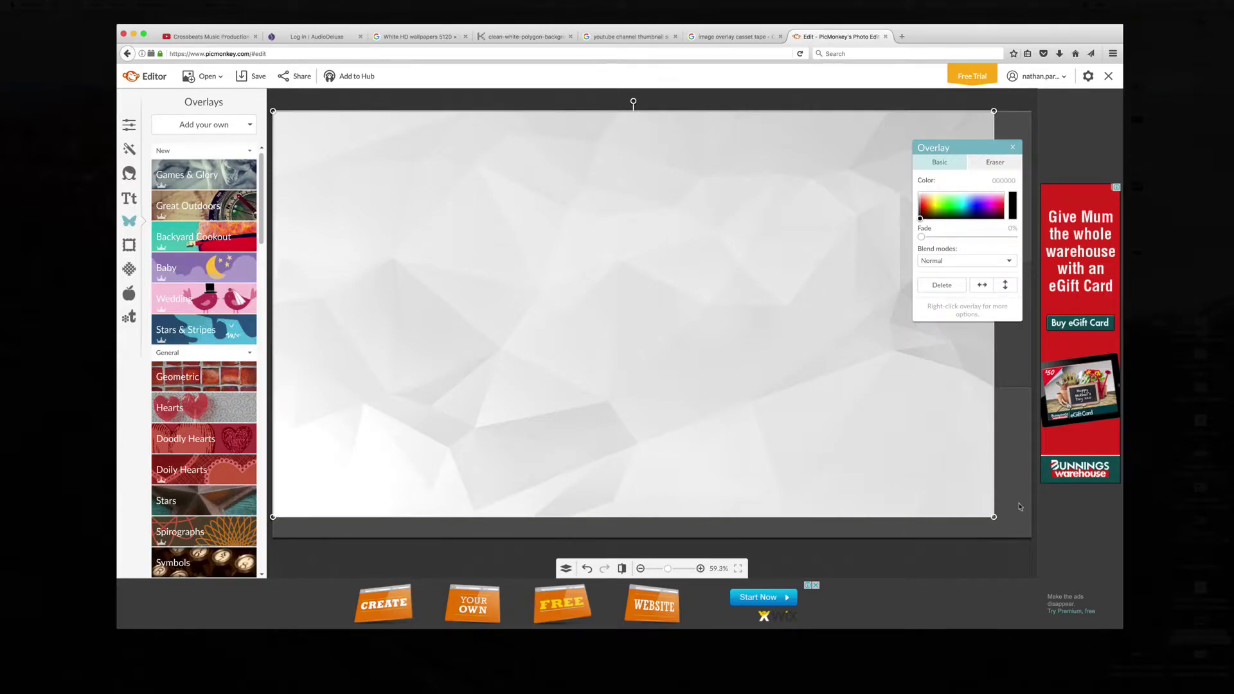
left_click_drag(994, 517, 1060, 561)
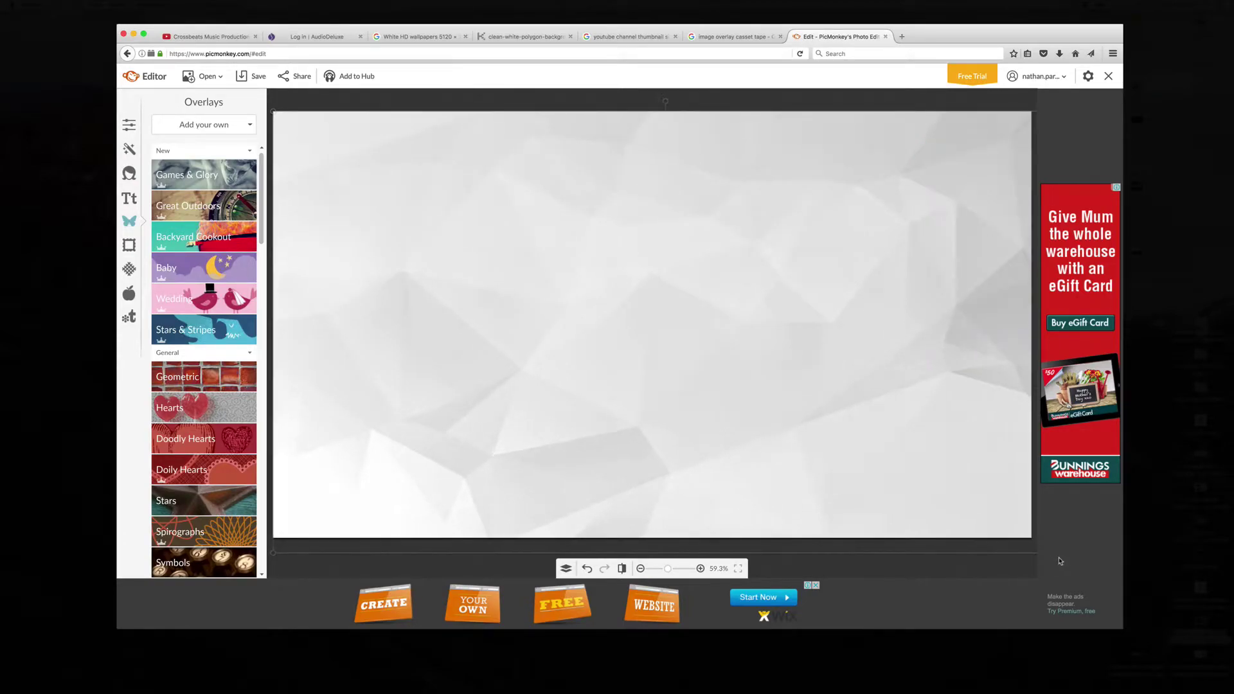
left_click(805, 336)
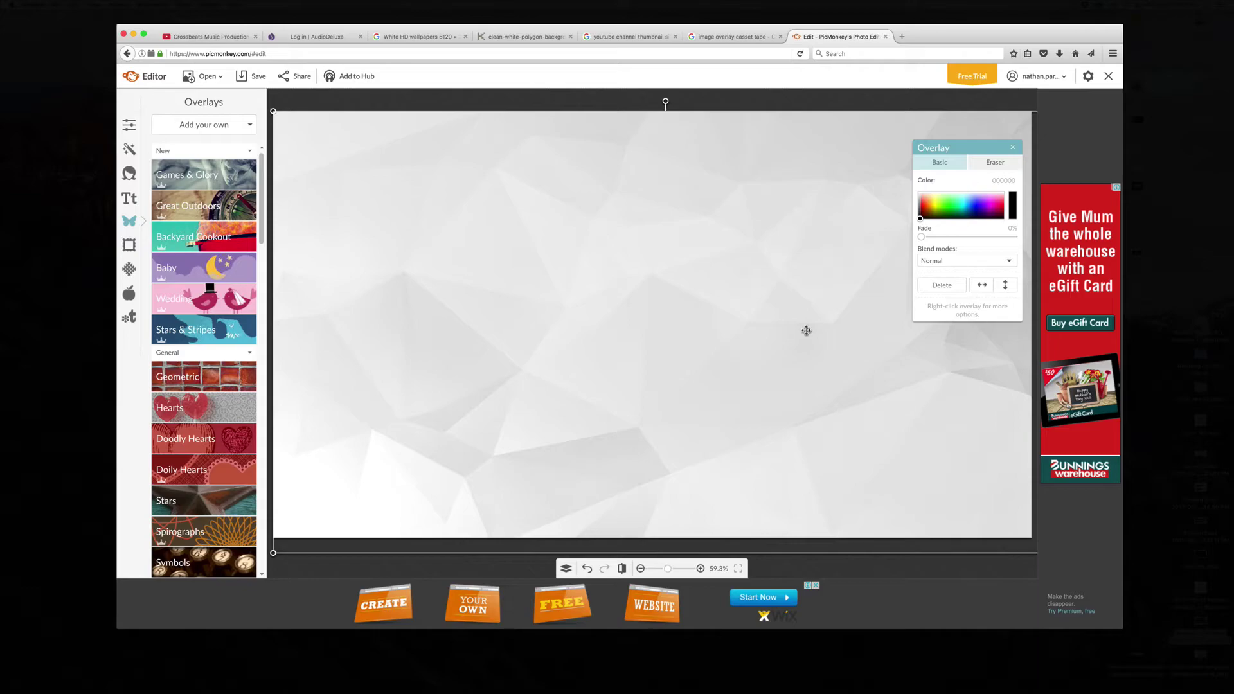
left_click(1014, 149)
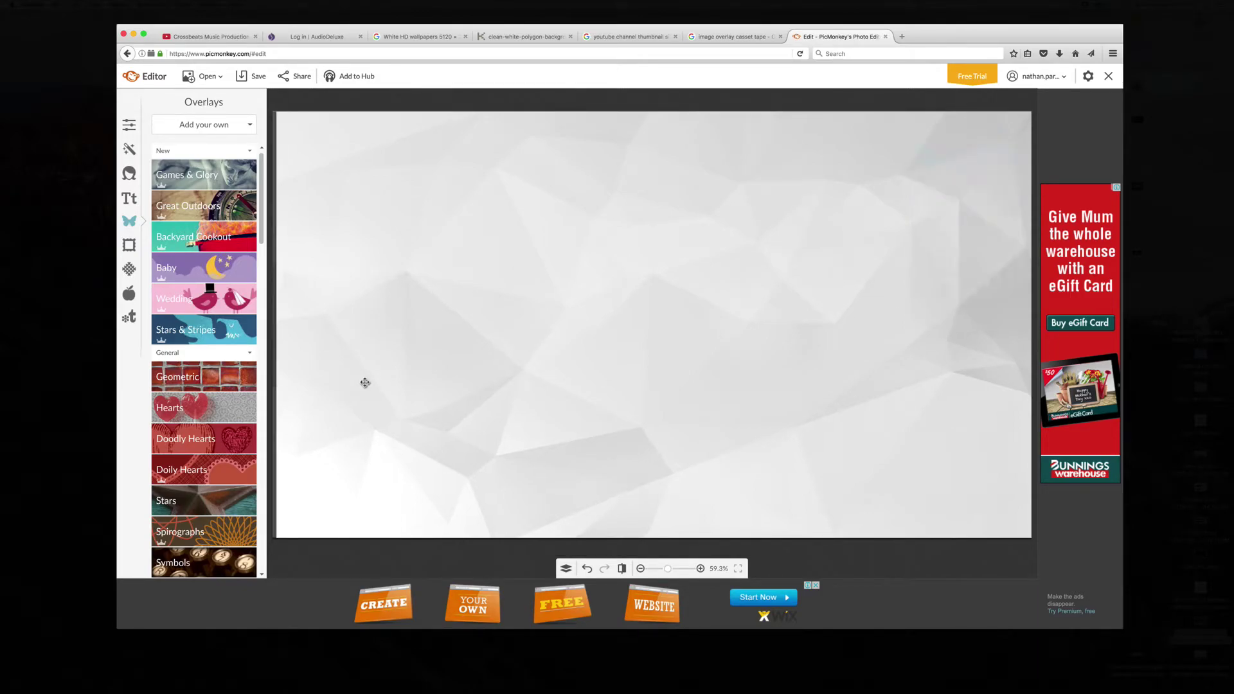
left_click(365, 383)
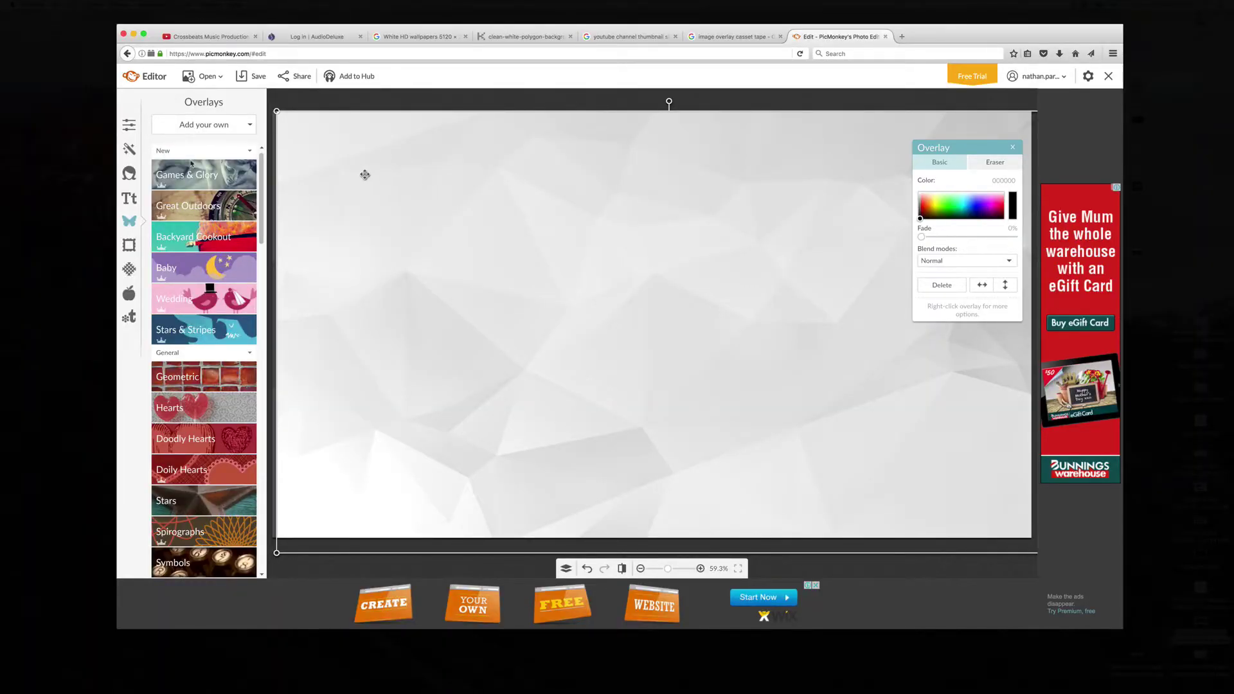
left_click(129, 125)
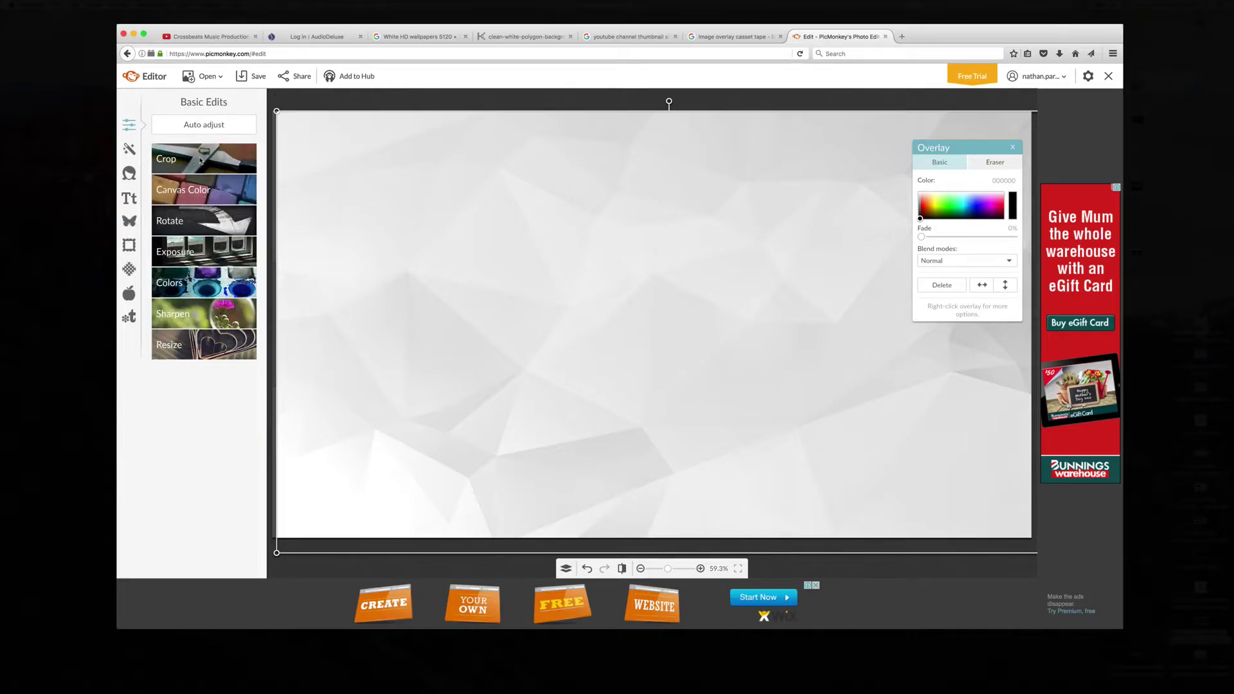
- Start a 1706 × 960 crop over the banner and select the crop width value
left_click(200, 160)
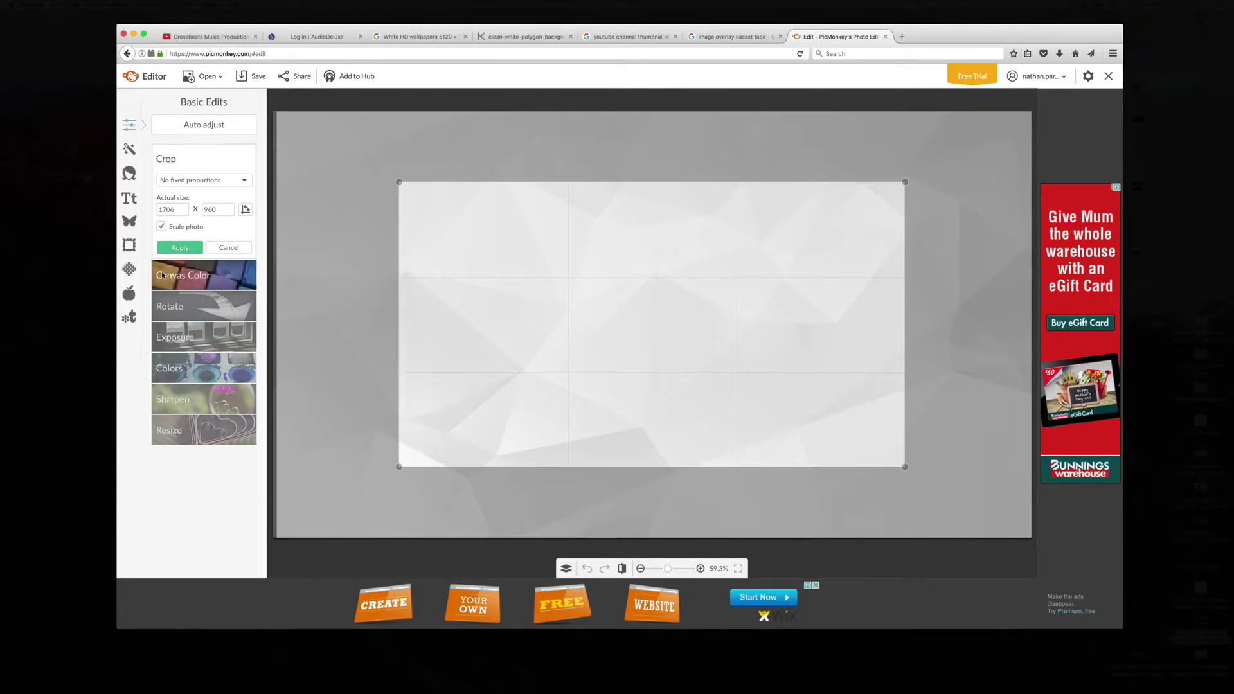
double_click(170, 209)
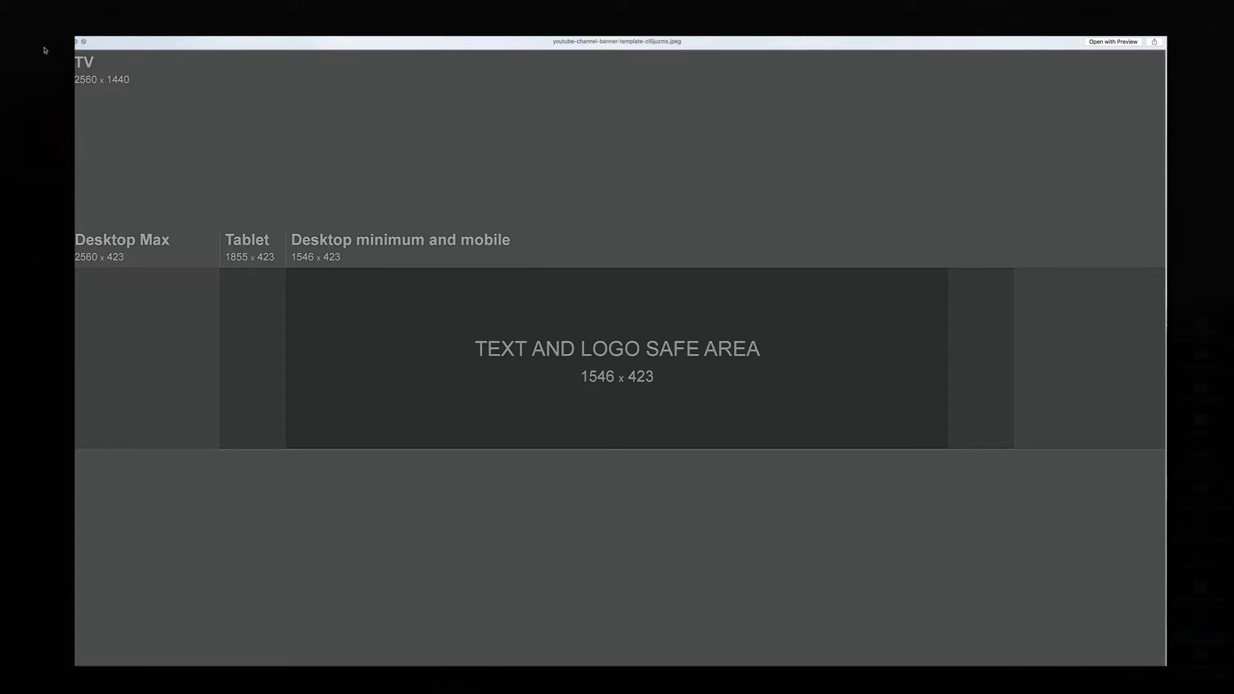
left_click(75, 42)
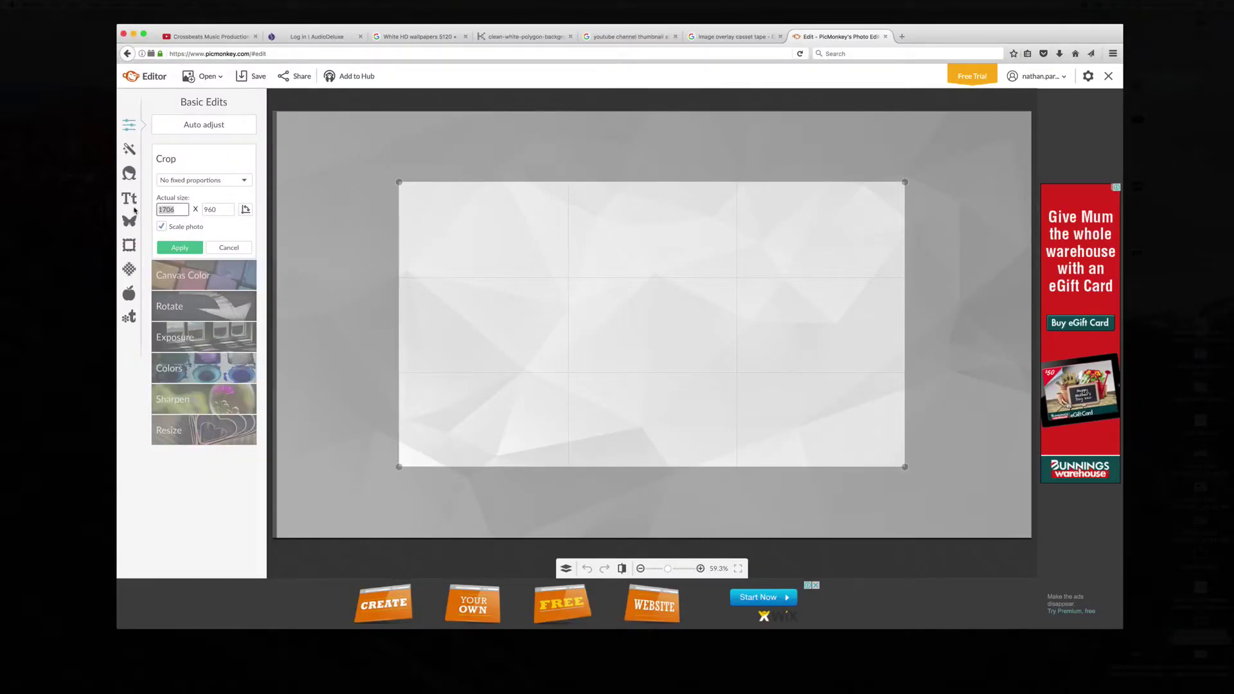
- Crop the image to a 2560 × 423 strip, then undo the crop to restore it
type("256")
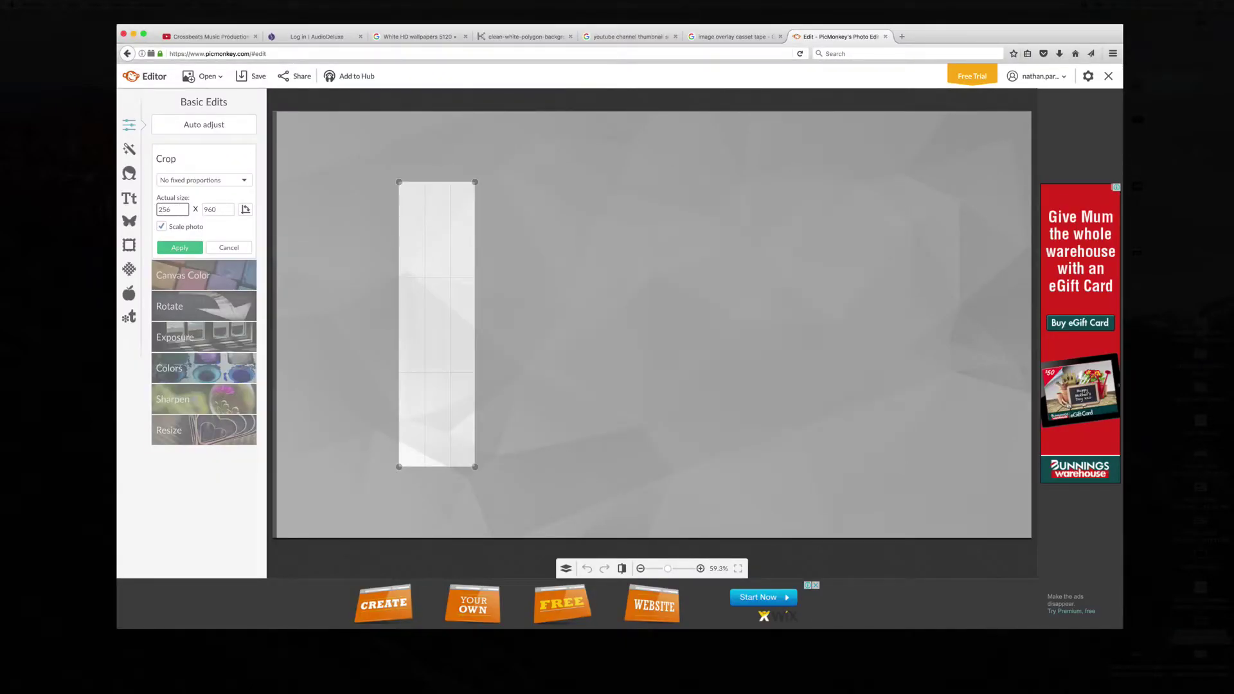
type("0")
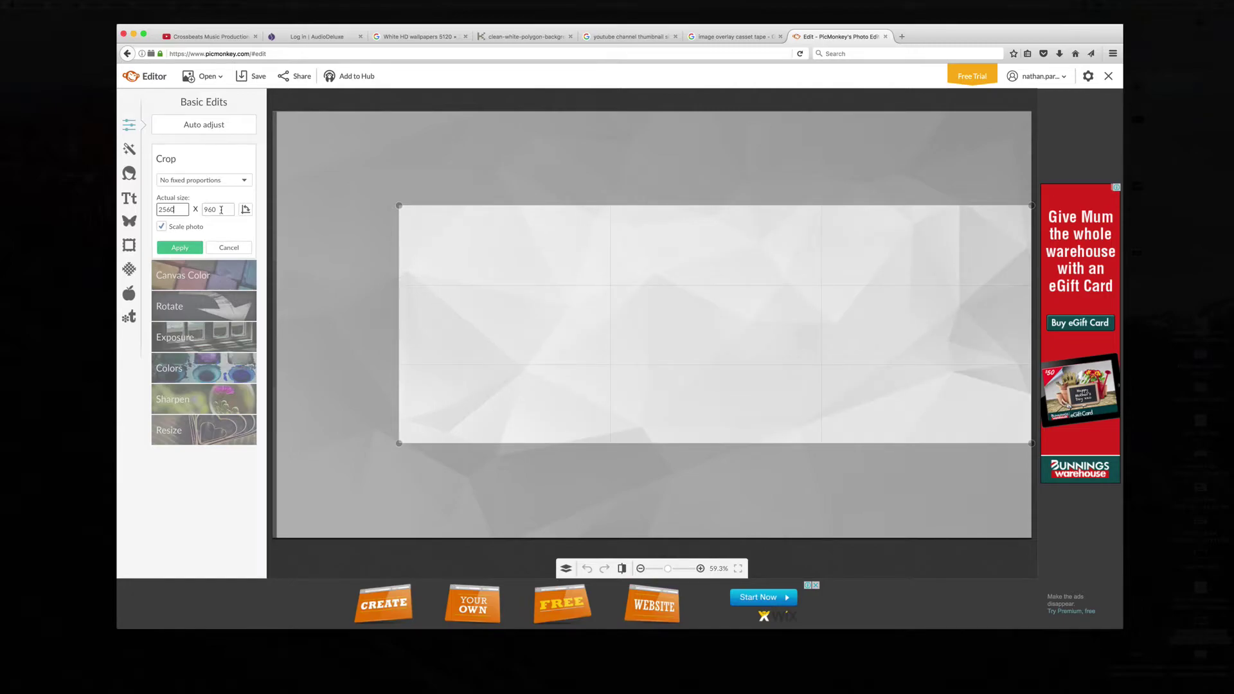
key("Tab")
type("423")
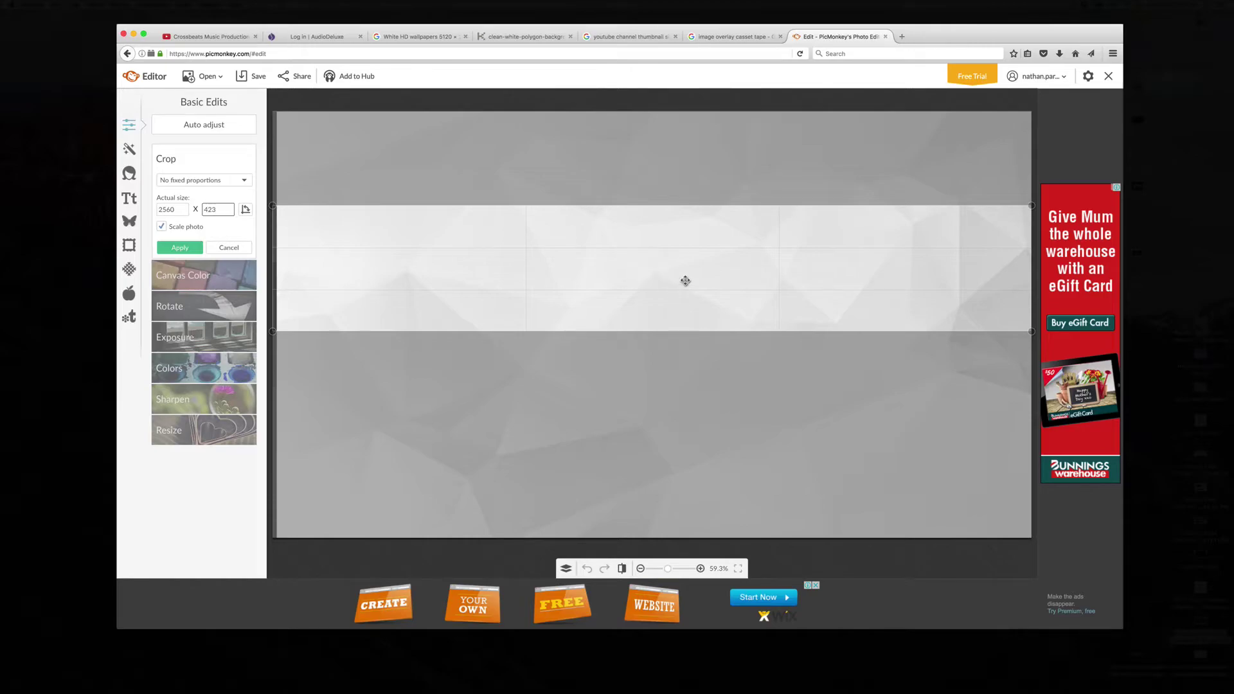
left_click_drag(684, 278, 701, 333)
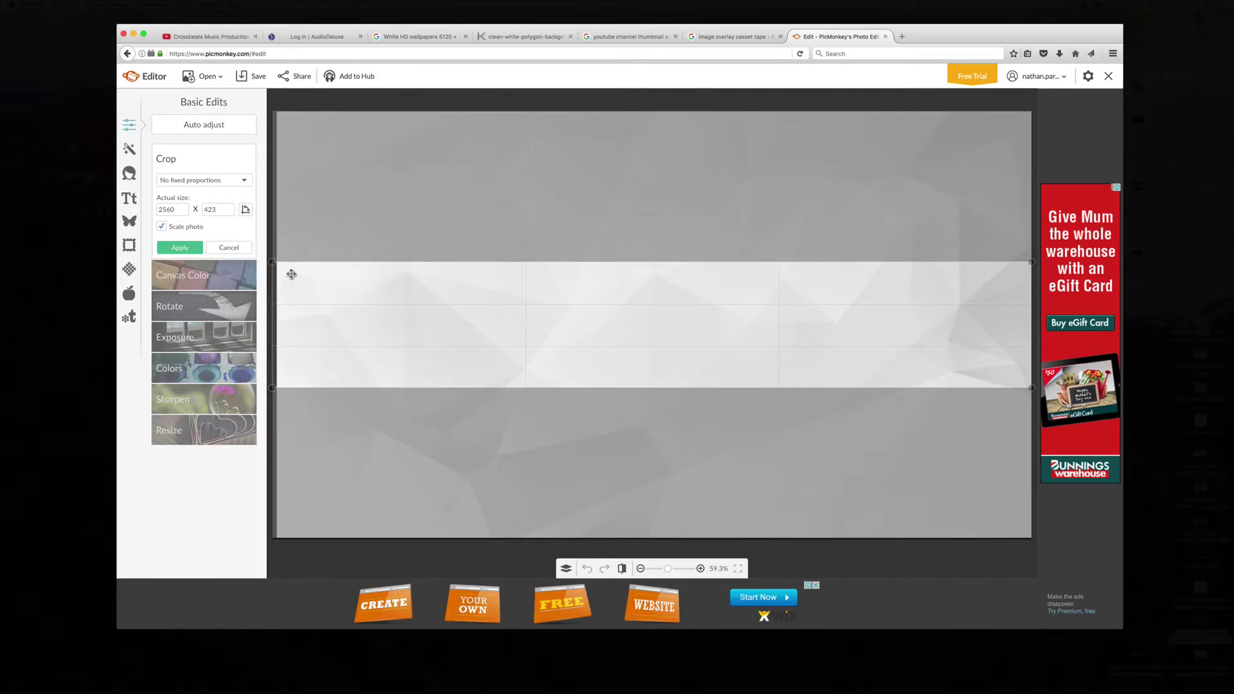
left_click(180, 248)
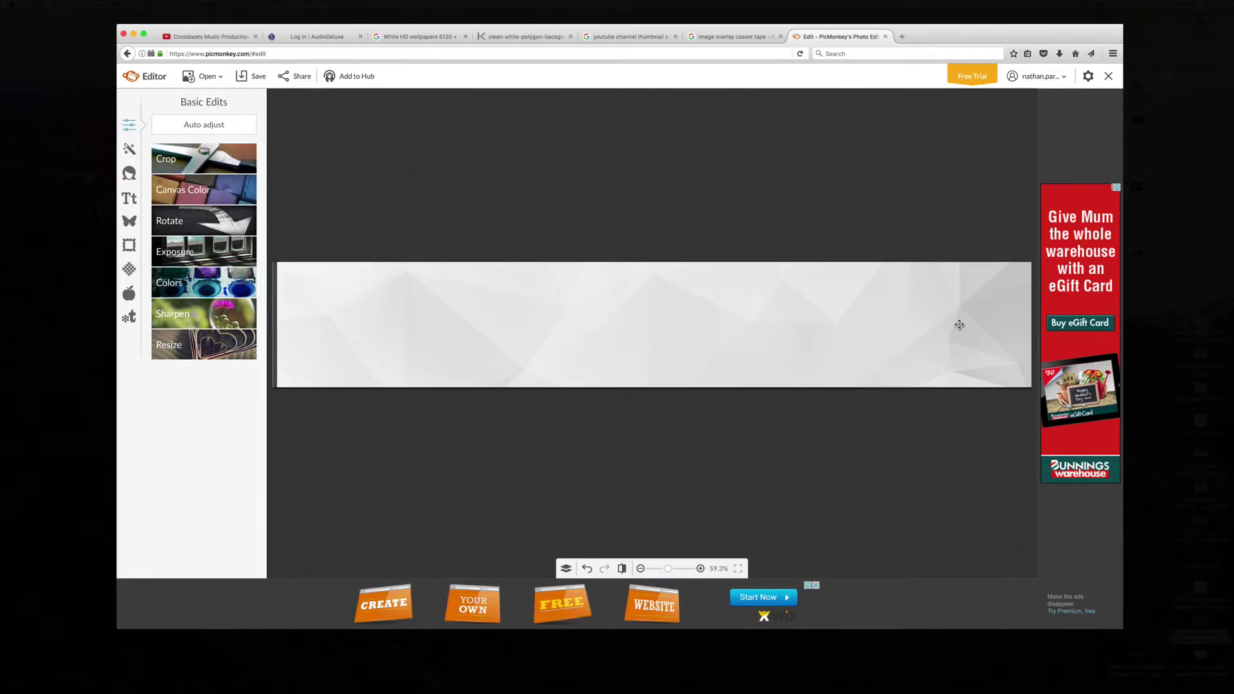
left_click(586, 568)
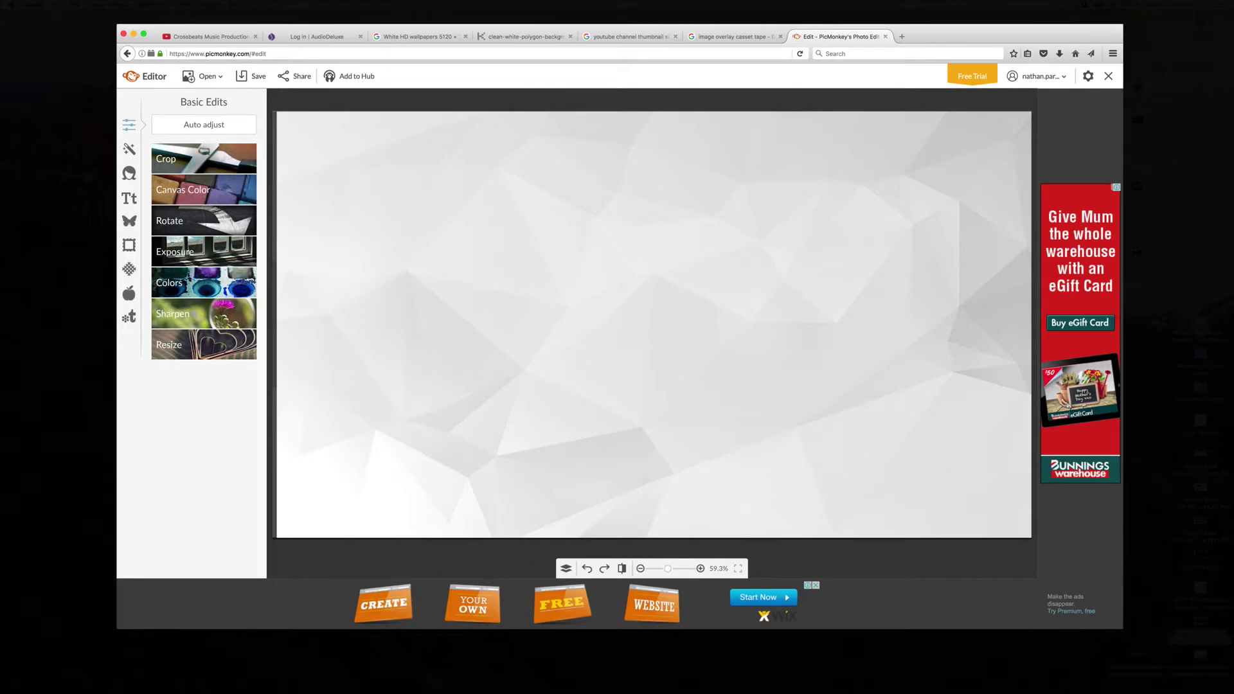
- Add the clean white low-poly JPEG from the Desktop again as an overlay band
left_click(129, 220)
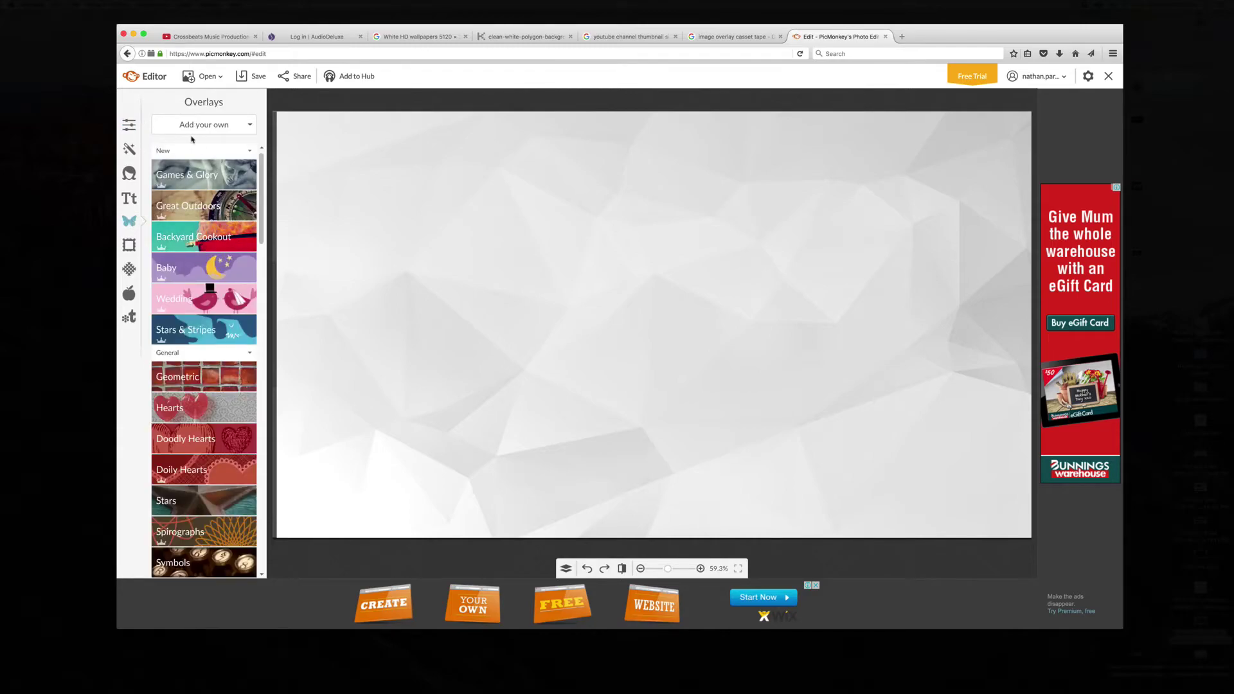
left_click(190, 127)
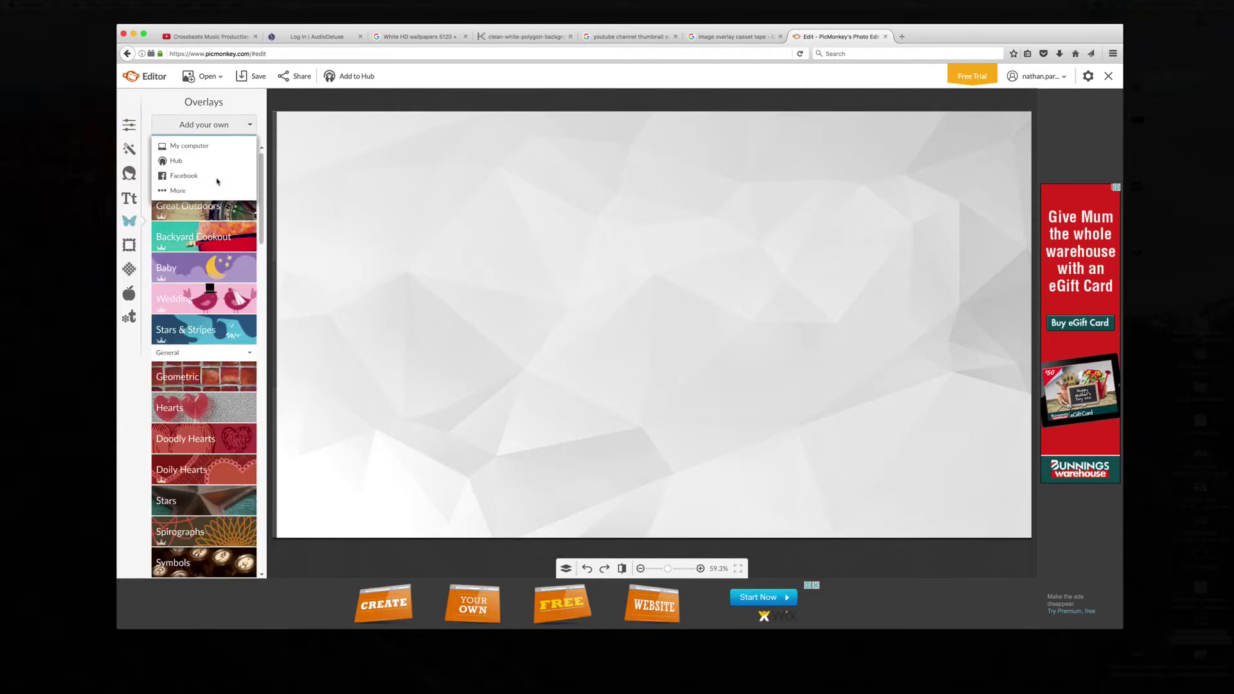
left_click(192, 147)
scroll(602, 194, "down", 3)
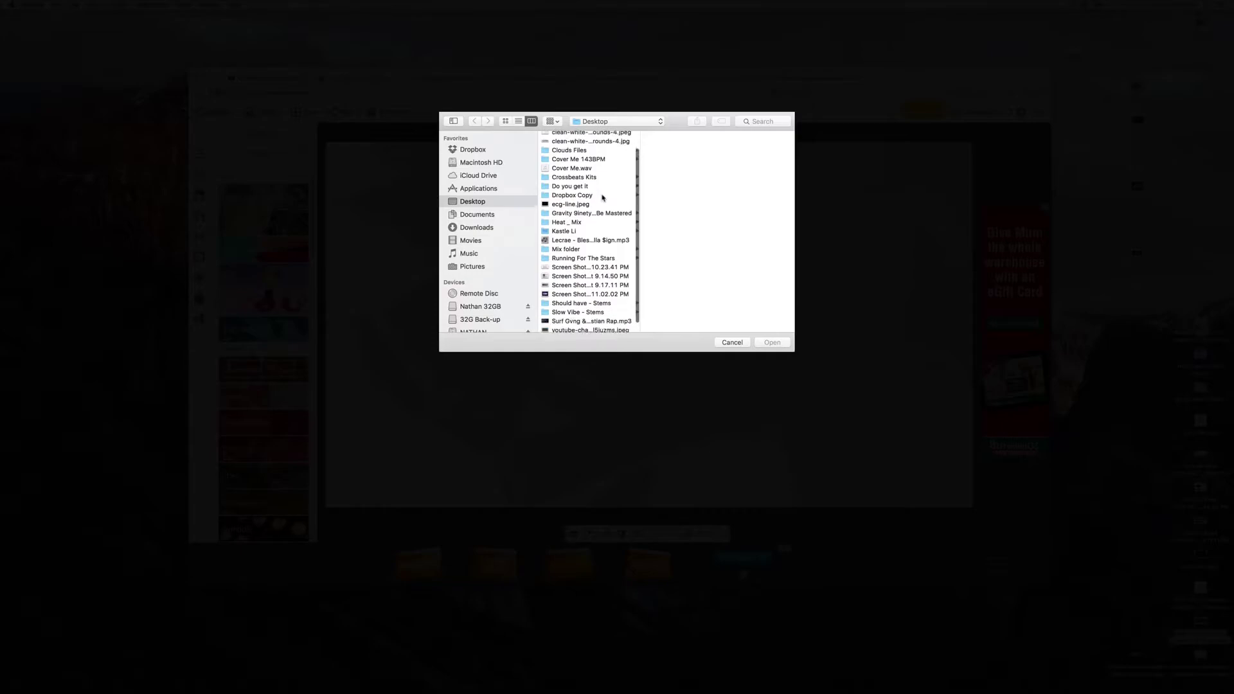
scroll(591, 289, "up", 4)
scroll(584, 303, "up", 1)
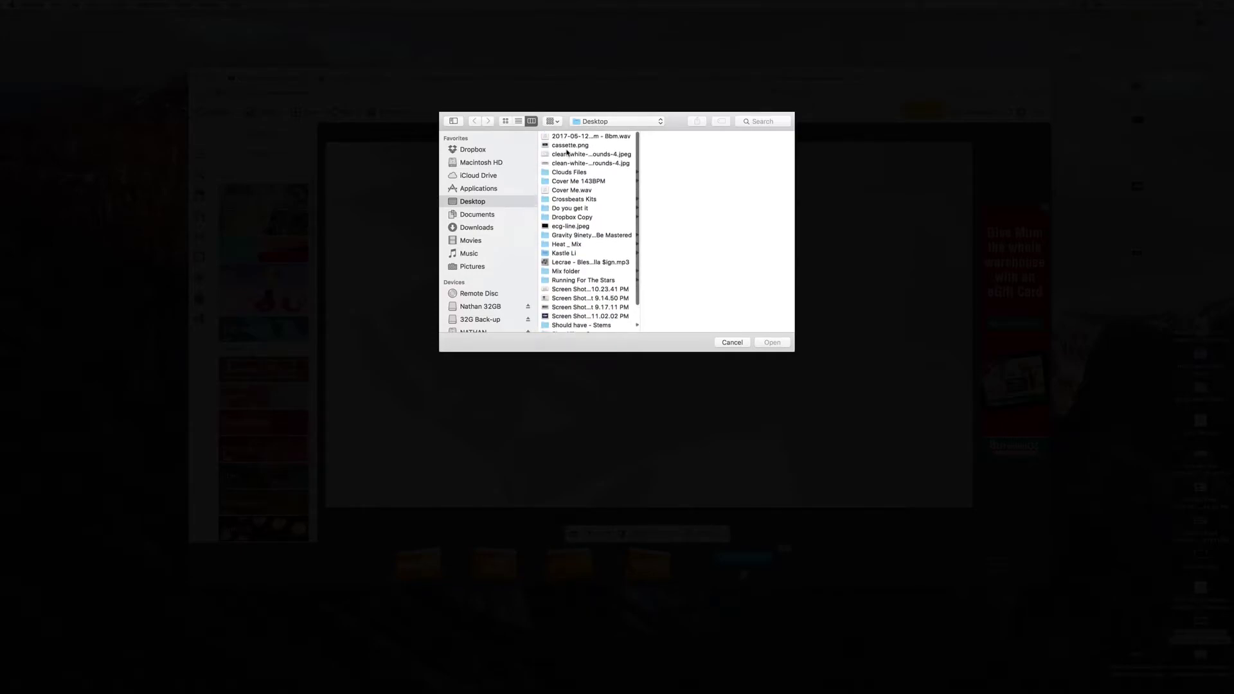
left_click(572, 163)
left_click(770, 342)
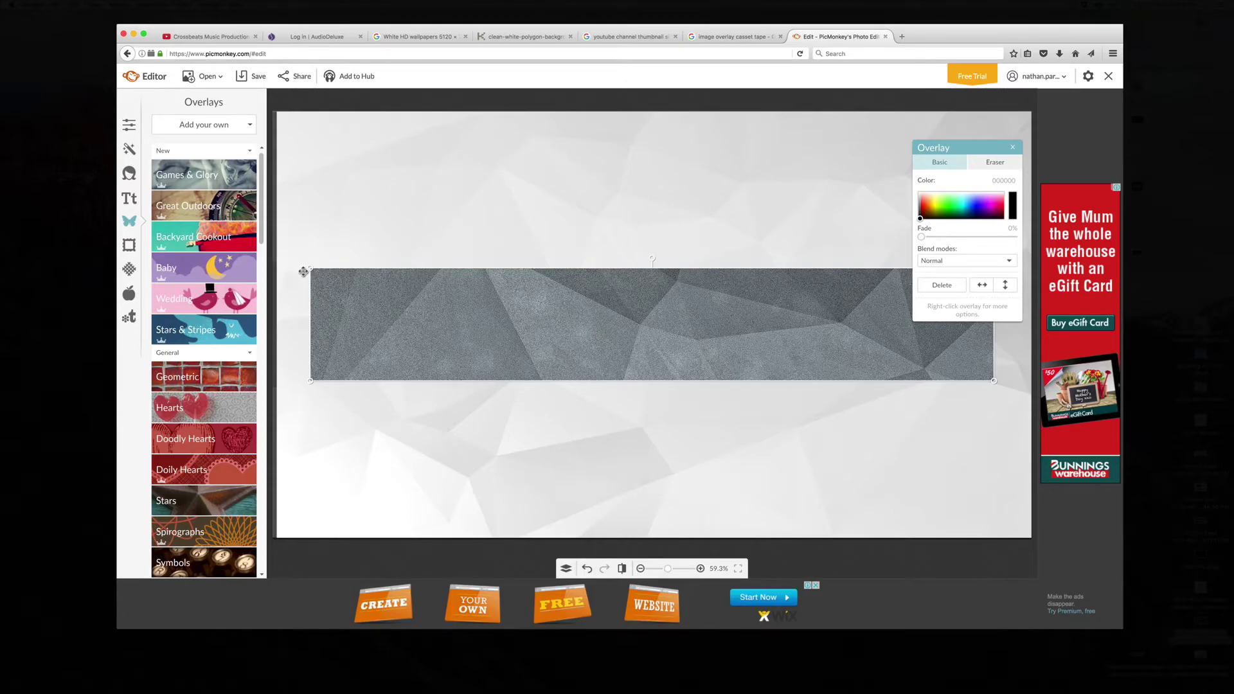
- Stretch the grey band overlay to the canvas's left and right edges and nudge it down slightly
left_click_drag(310, 268, 269, 252)
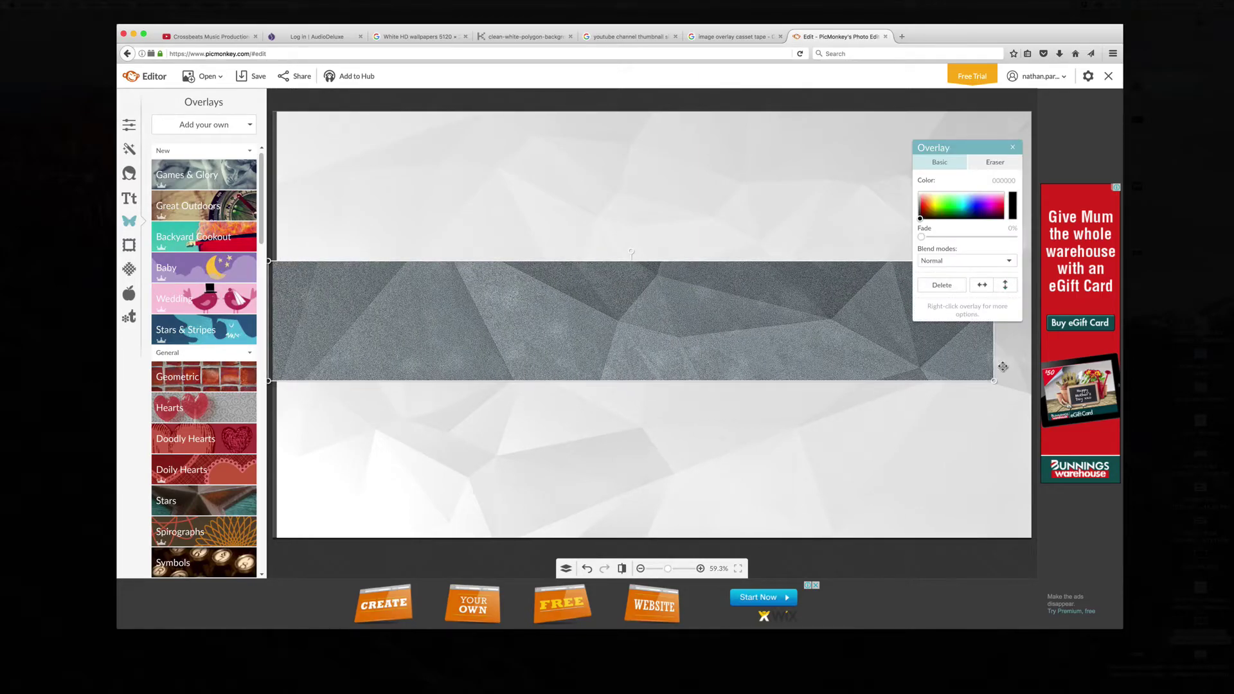
left_click(993, 381)
left_click(985, 370)
left_click_drag(965, 154, 460, 131)
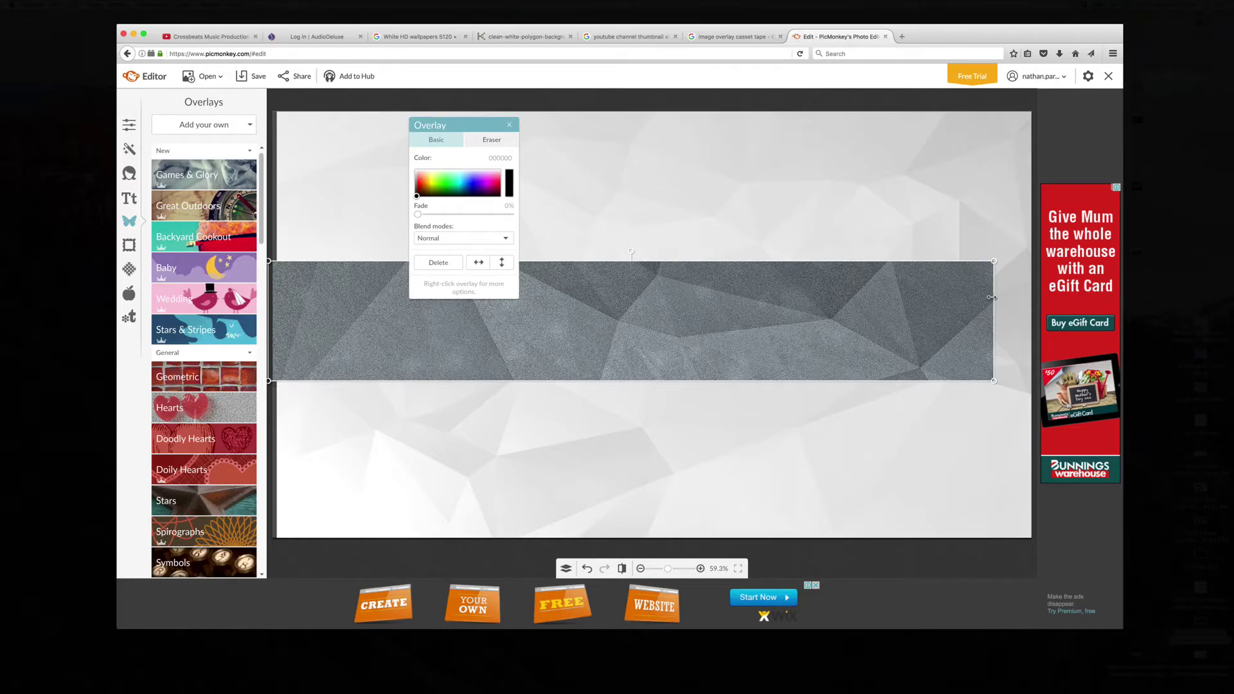
left_click_drag(992, 297, 1041, 299)
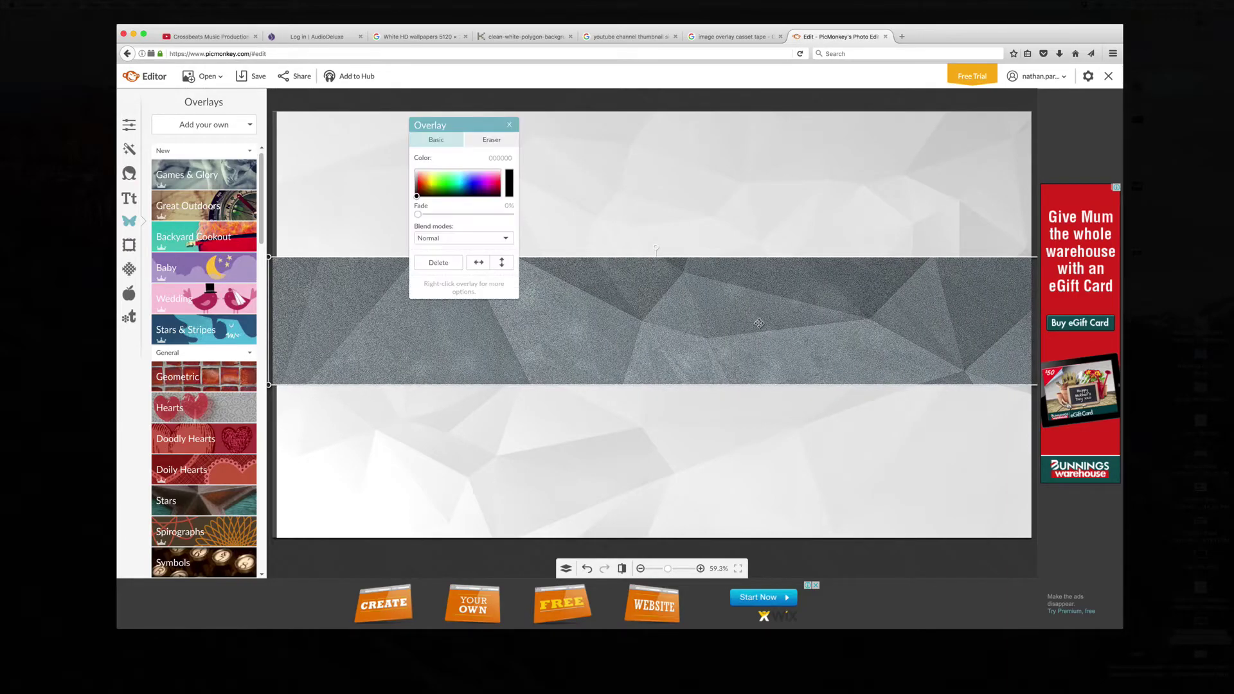
left_click_drag(679, 341, 678, 343)
- Select and deselect the background overlay, then close the overlay settings
left_click(704, 443)
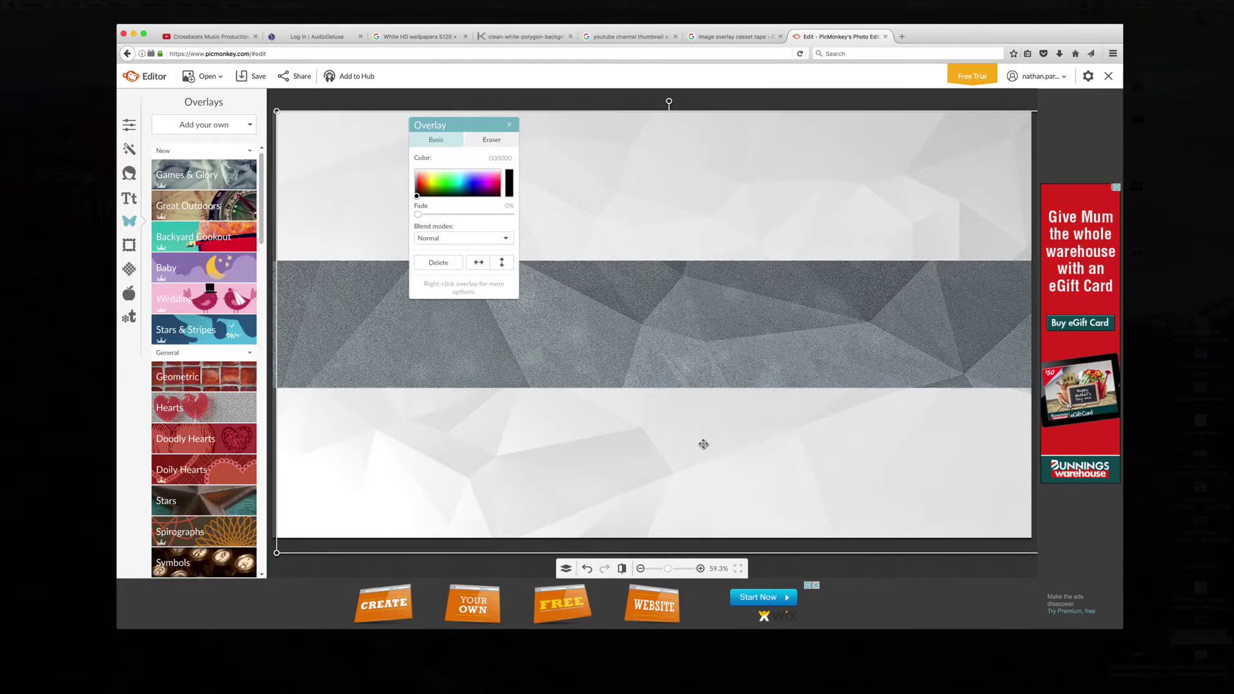
left_click(508, 125)
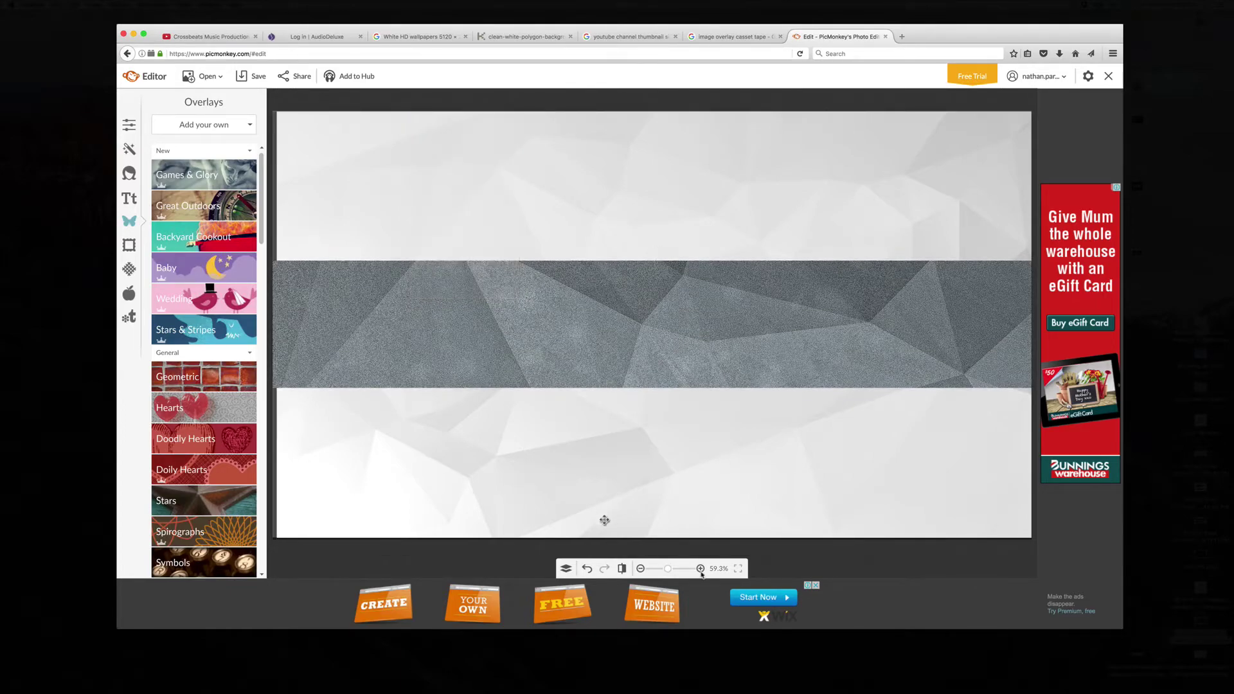
left_click(840, 548)
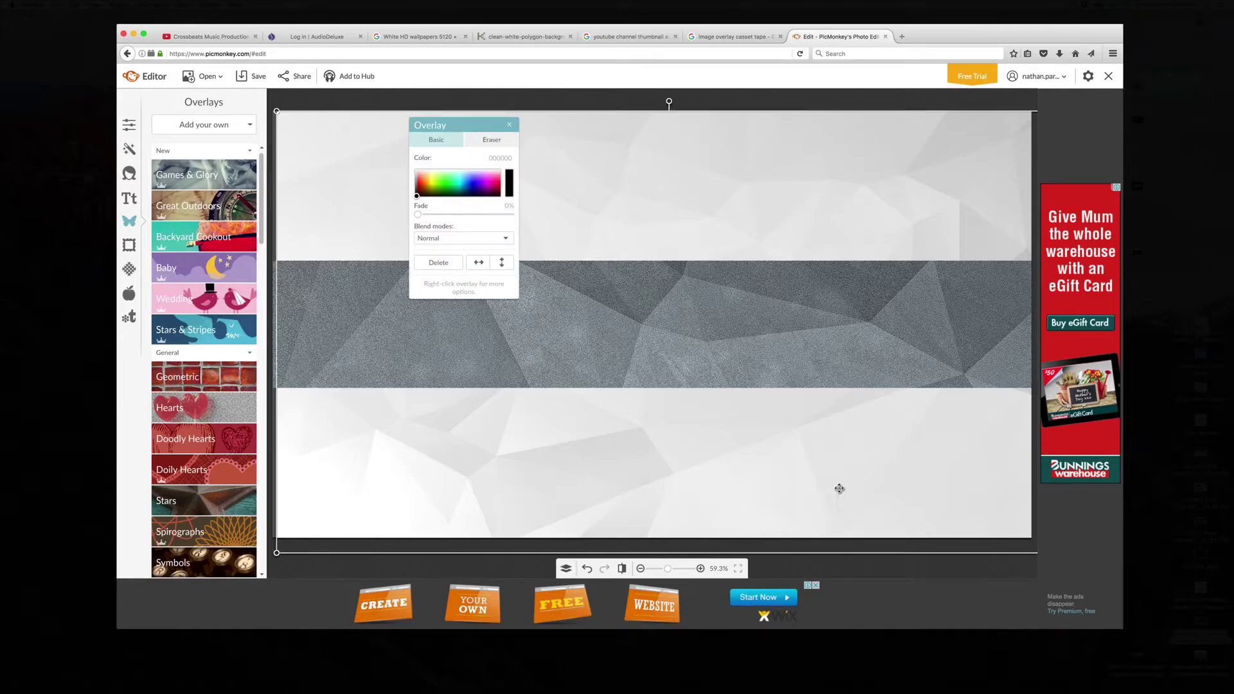
left_click(844, 489)
left_click(834, 488)
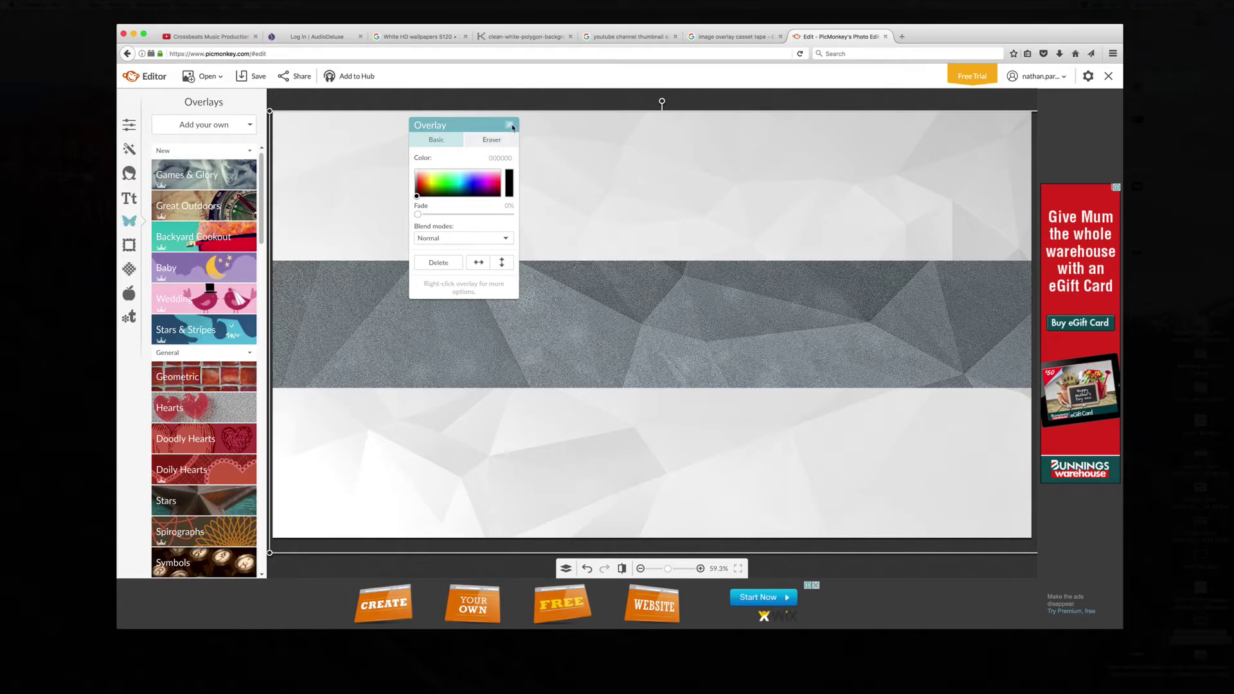
left_click(733, 271)
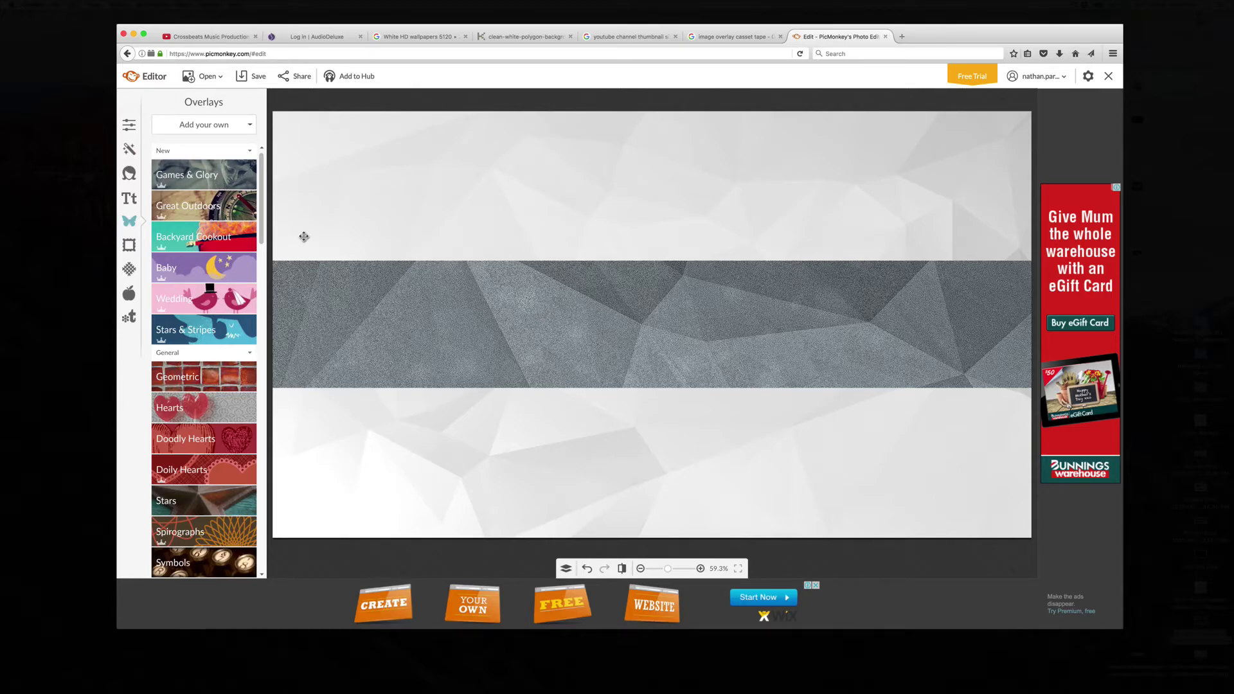
- Give the band overlay the Lighten blend mode and a lavender-purple tint
left_click(579, 318)
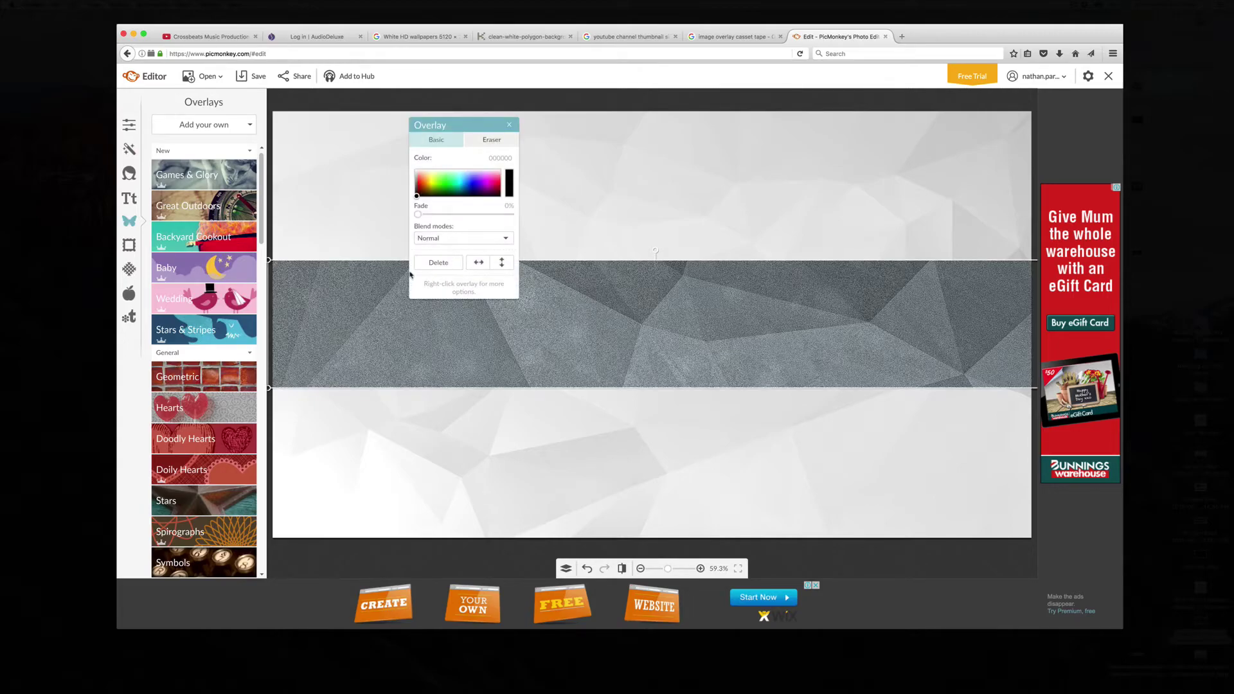
left_click(434, 239)
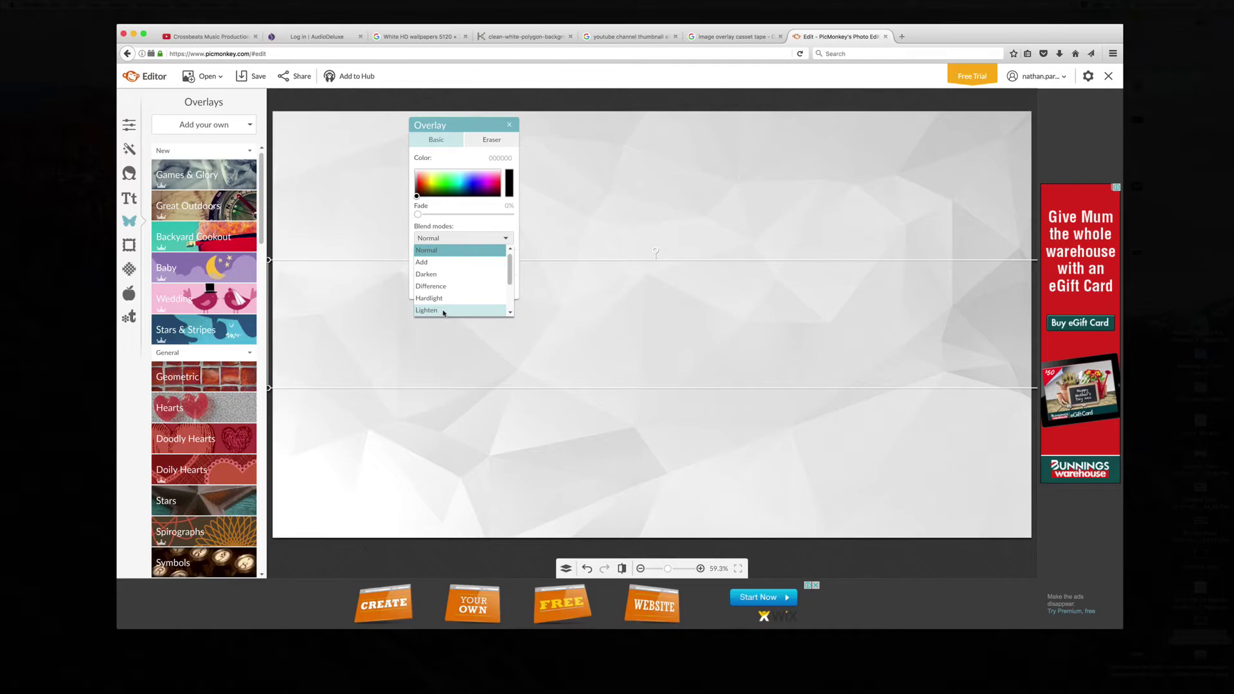
left_click(443, 311)
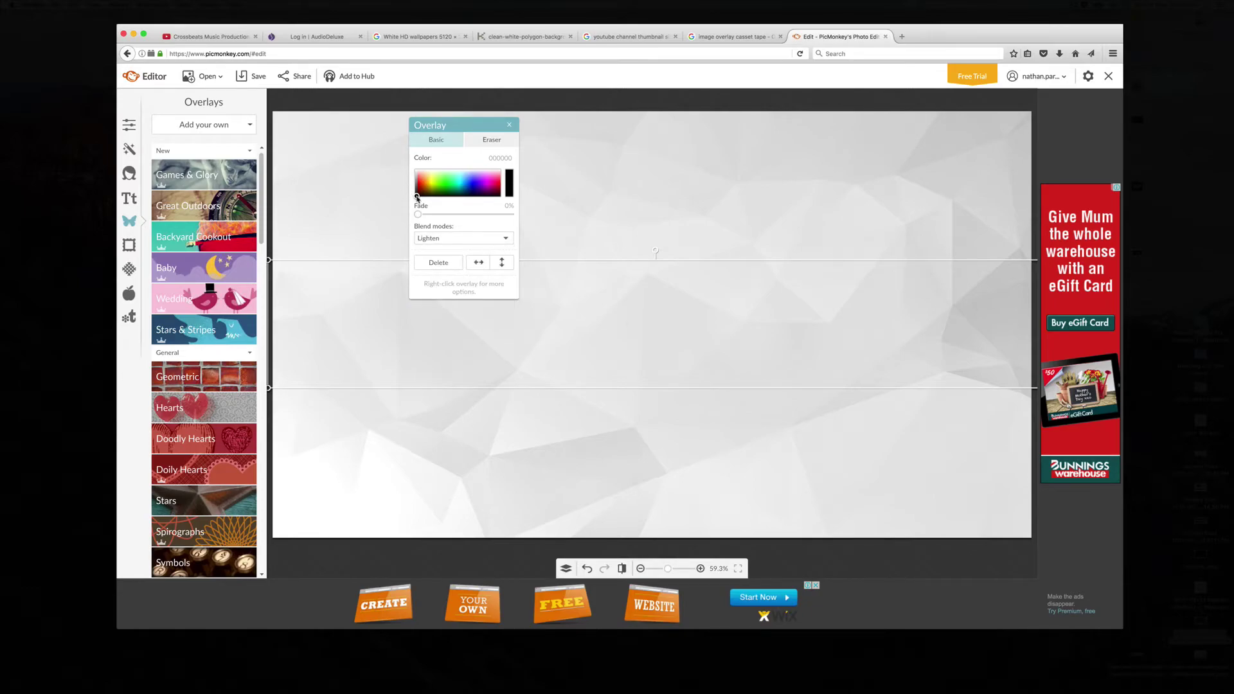
left_click_drag(417, 198, 472, 189)
left_click_drag(474, 189, 474, 181)
left_click(509, 126)
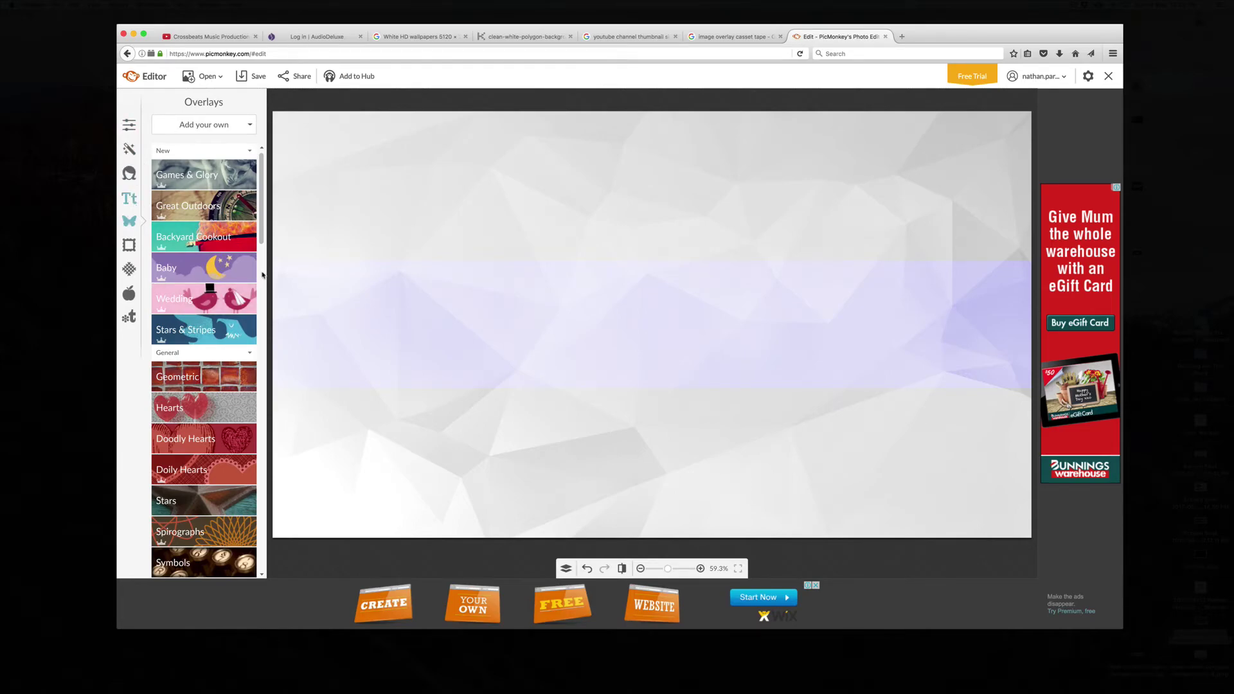
- Add a centre-aligned black 'CROSSBEATS' title in Roman Antique, size 90, on the band
left_click(129, 200)
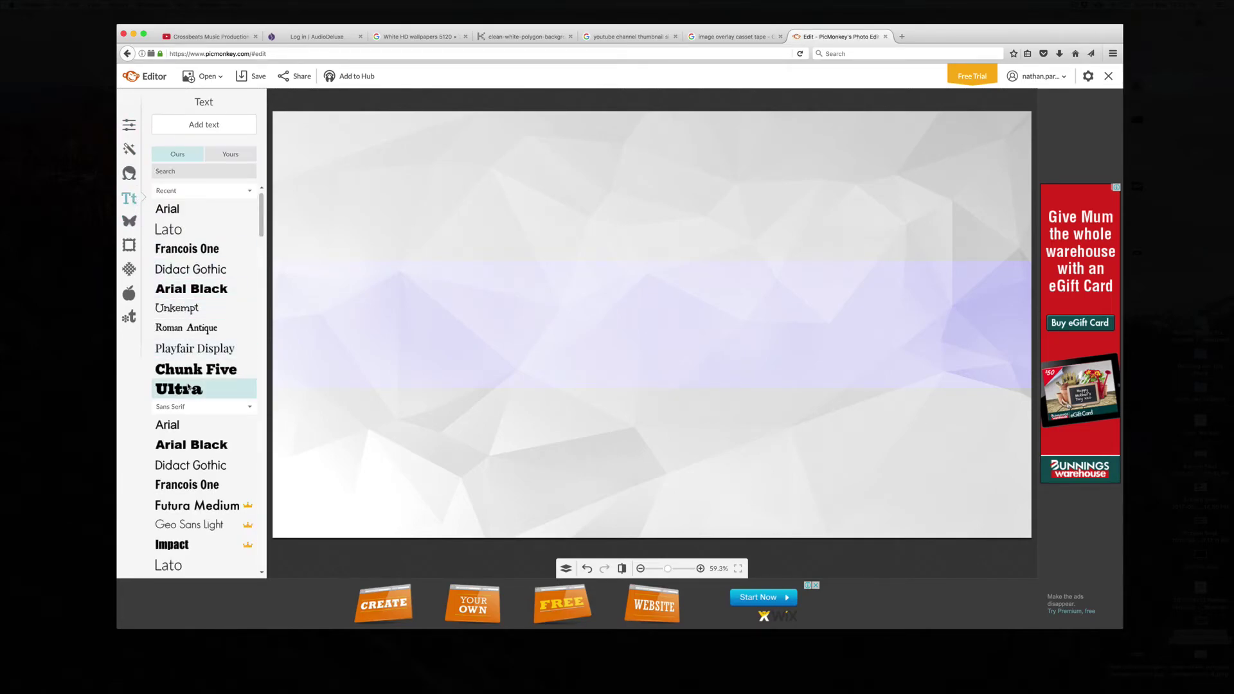
left_click(189, 329)
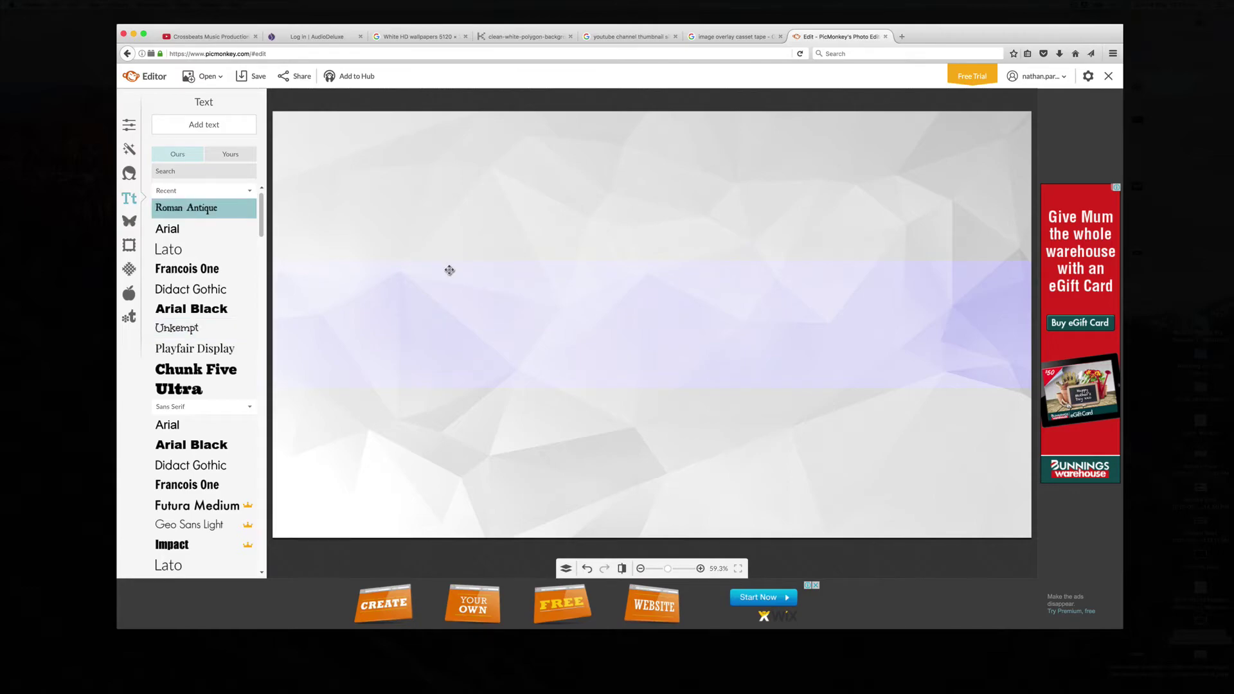
left_click(207, 124)
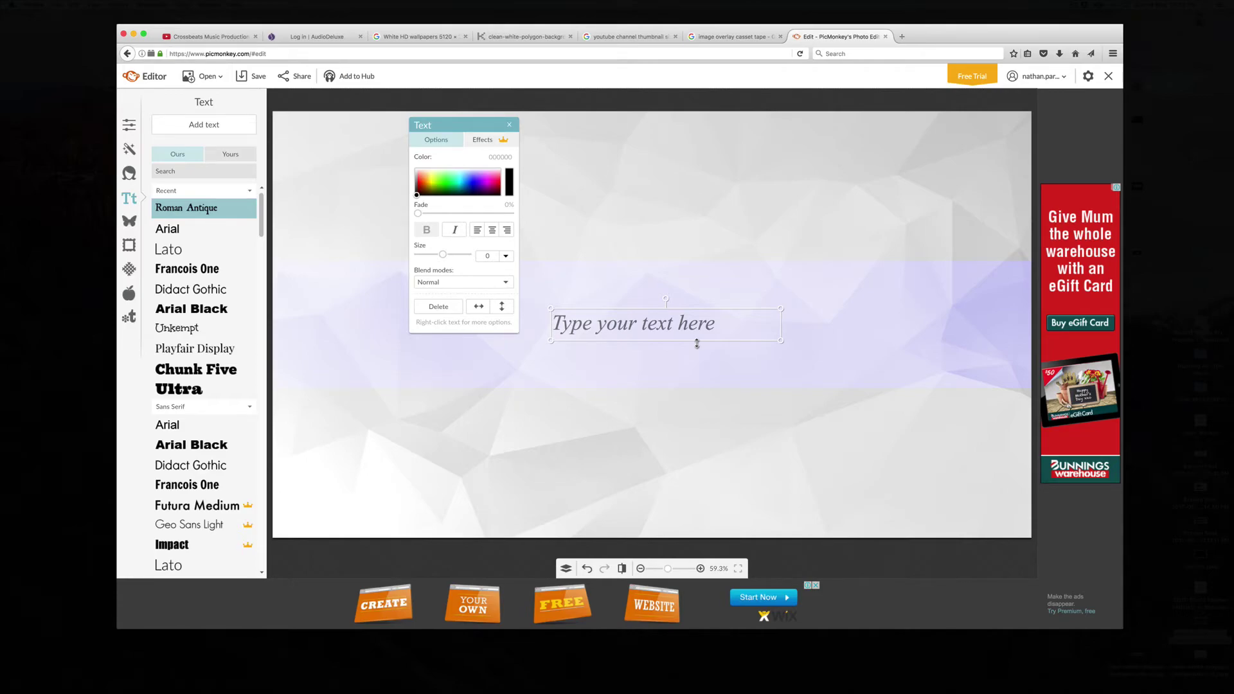
left_click(683, 331)
type("CROSSBEATS")
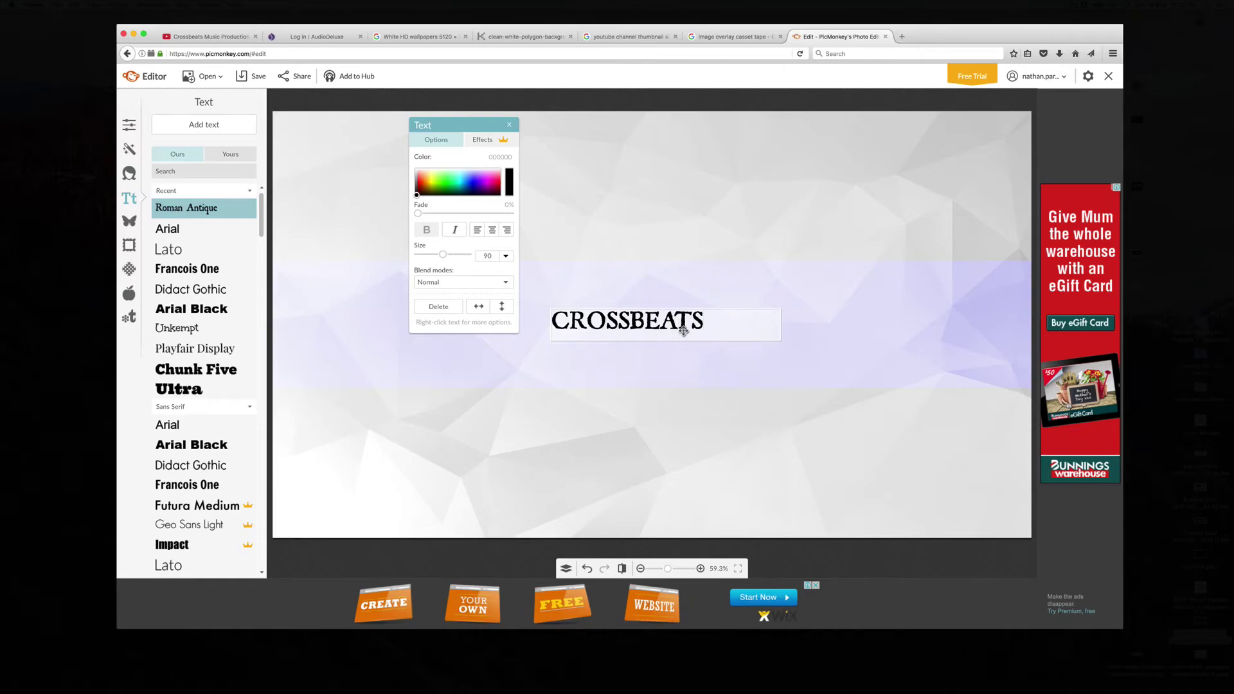
key("Return")
key("BackSpace")
left_click(492, 229)
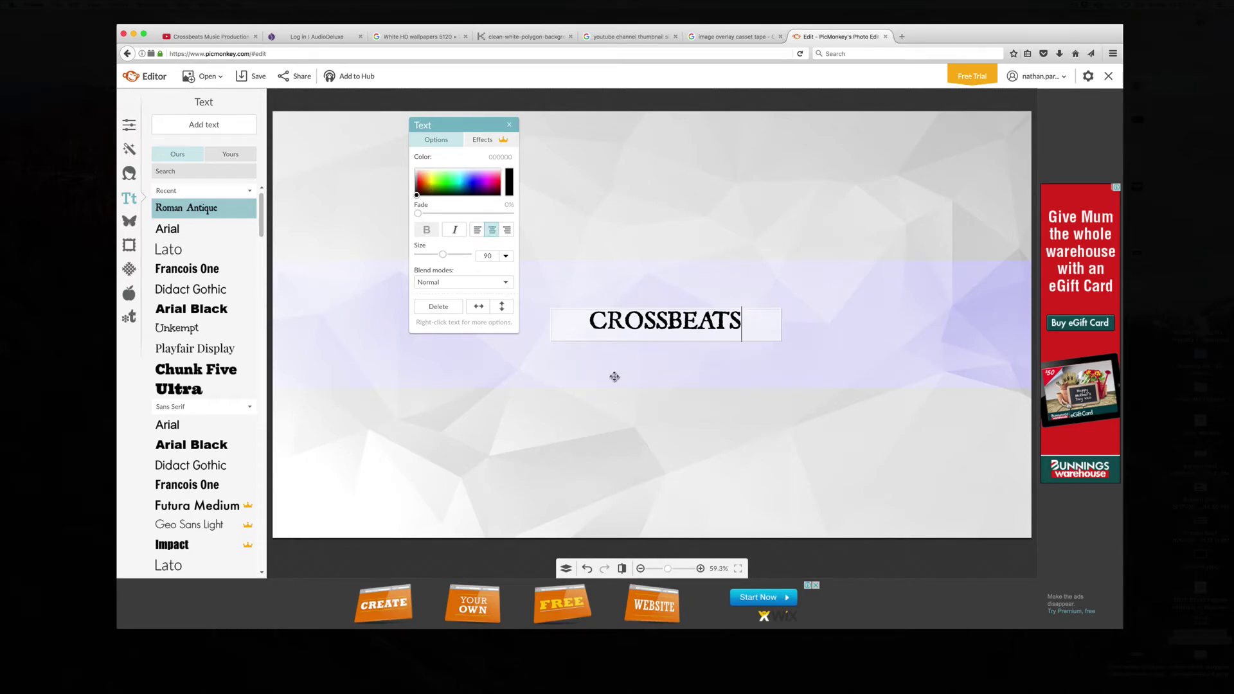
left_click(686, 391)
left_click(509, 124)
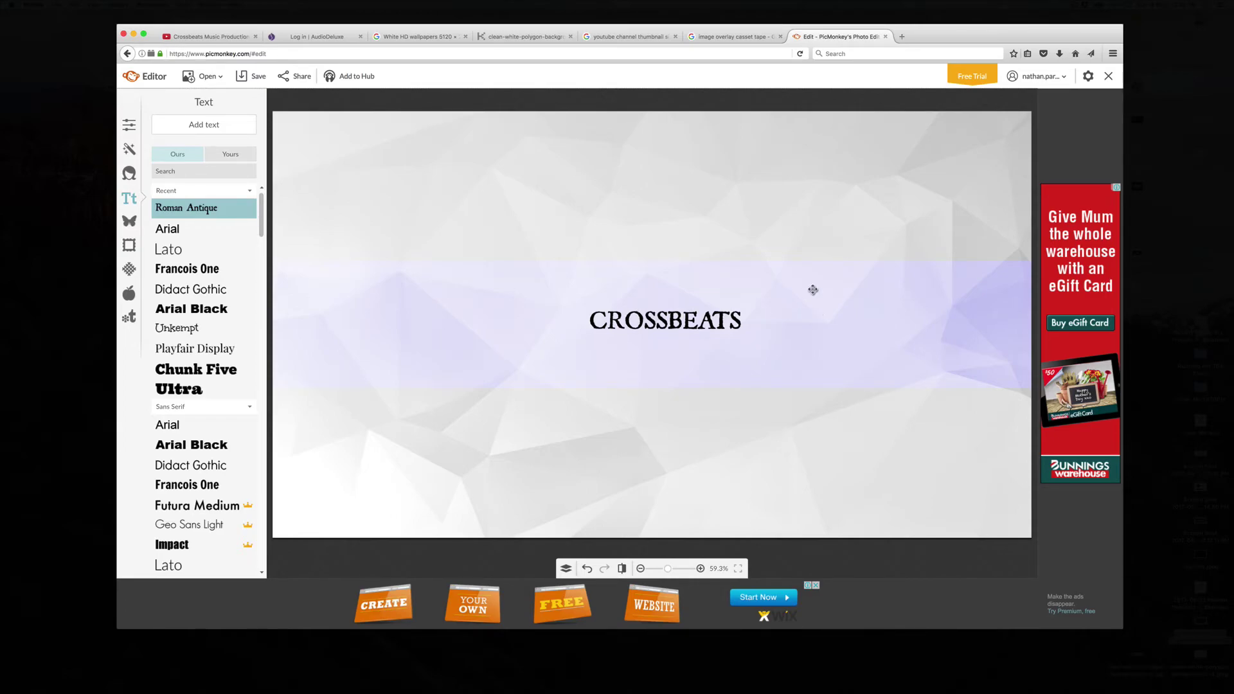
- Add ecg-line.jpeg from the computer as an overlay on the banner
left_click(129, 221)
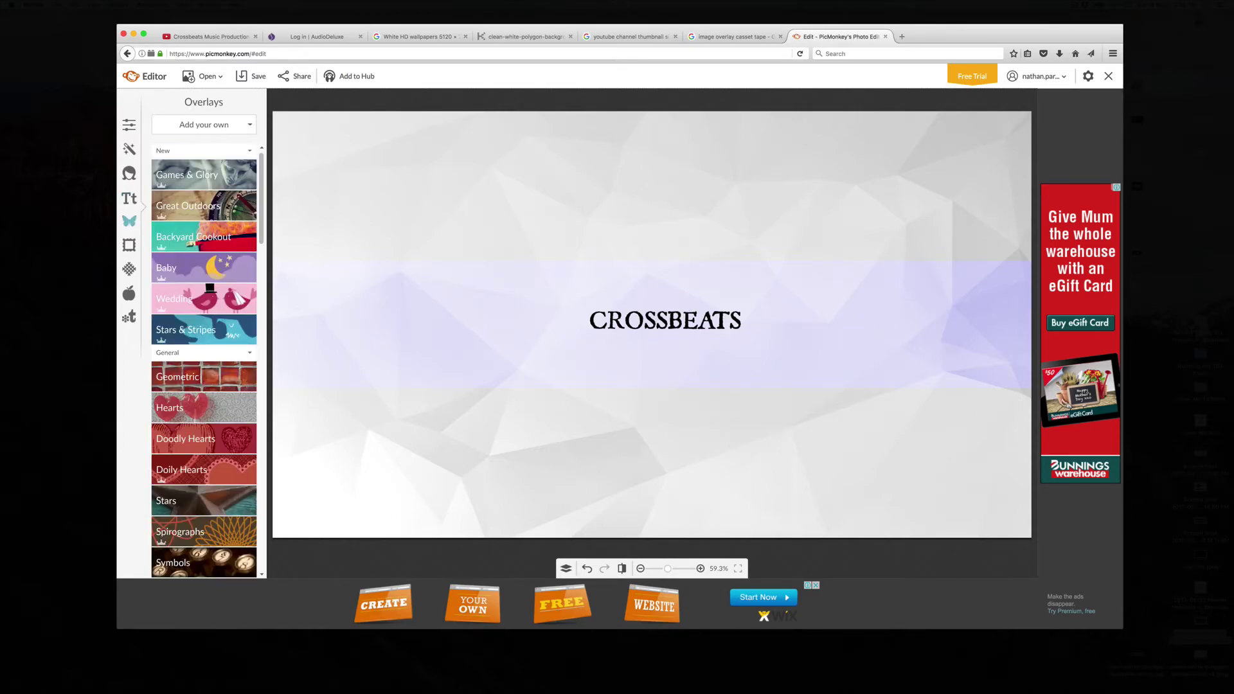
left_click(214, 125)
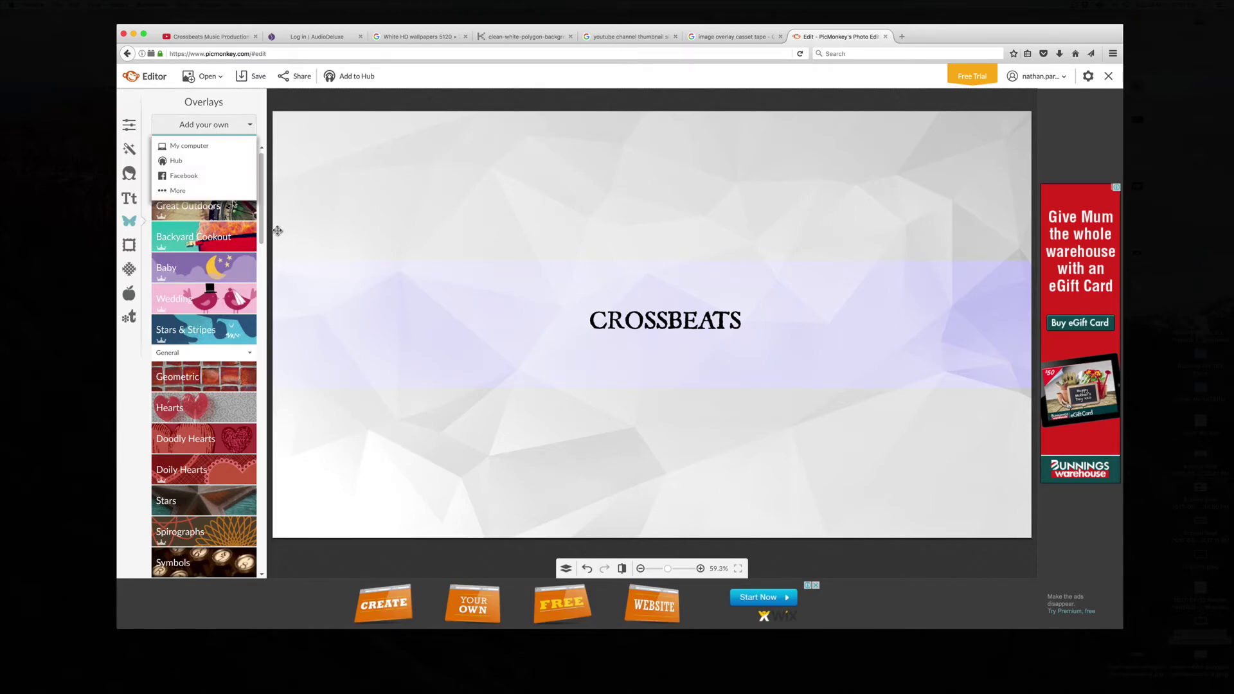
left_click(188, 146)
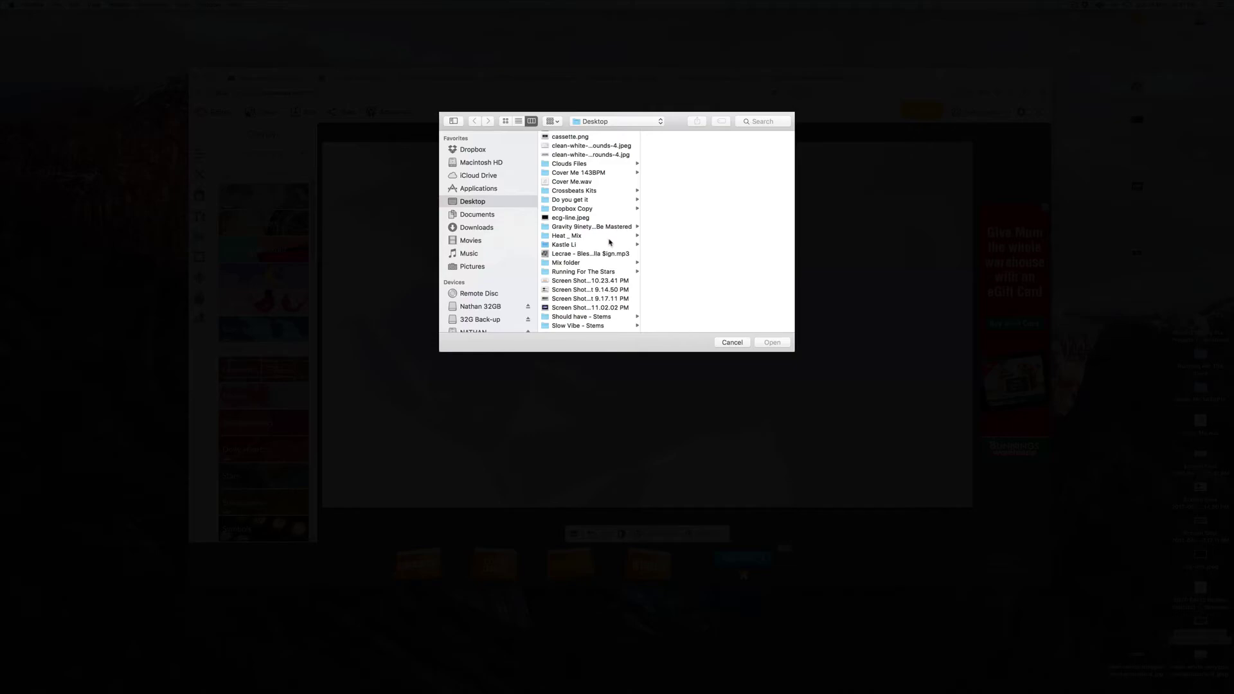
left_click(571, 218)
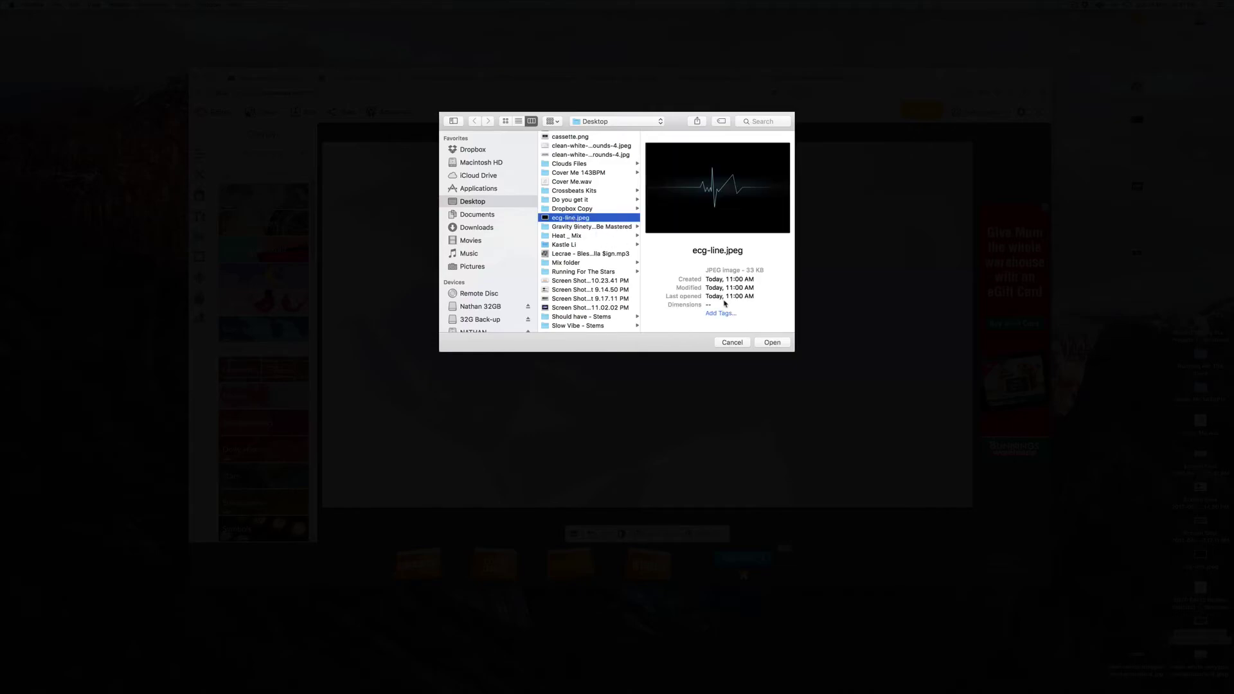
left_click(772, 342)
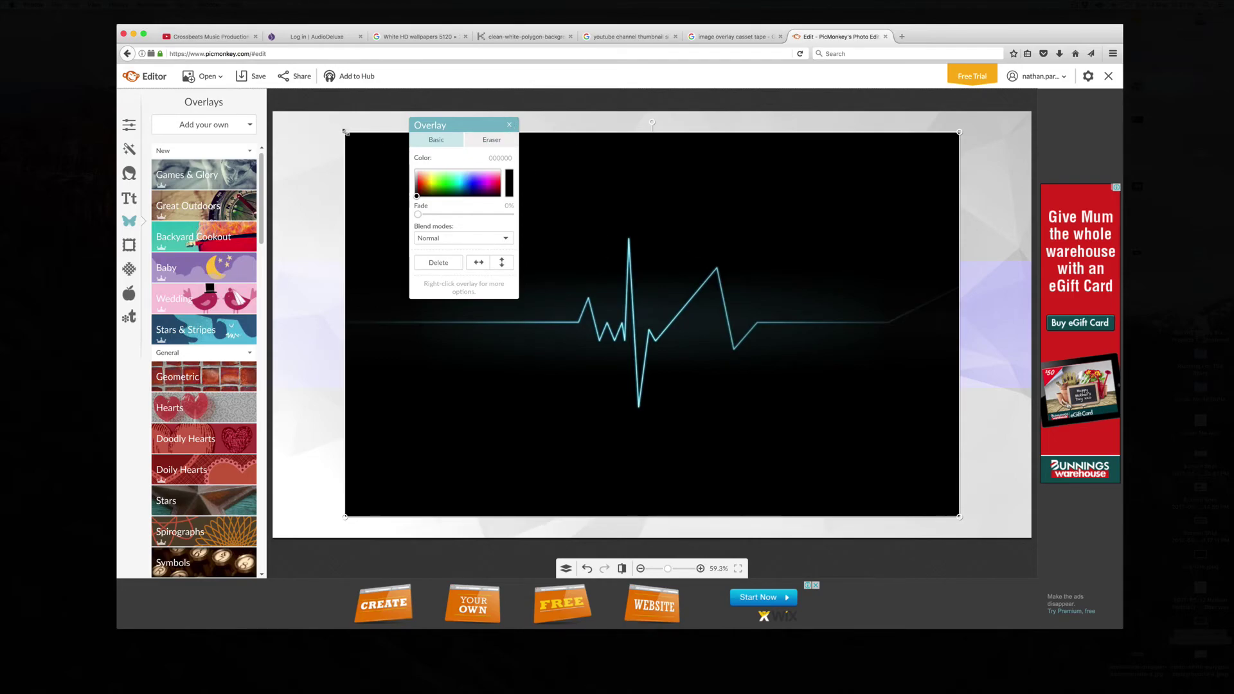
- Shrink the ECG overlay, place it right of CROSSBEATS, and set its blend mode to Difference
left_click_drag(345, 132, 758, 383)
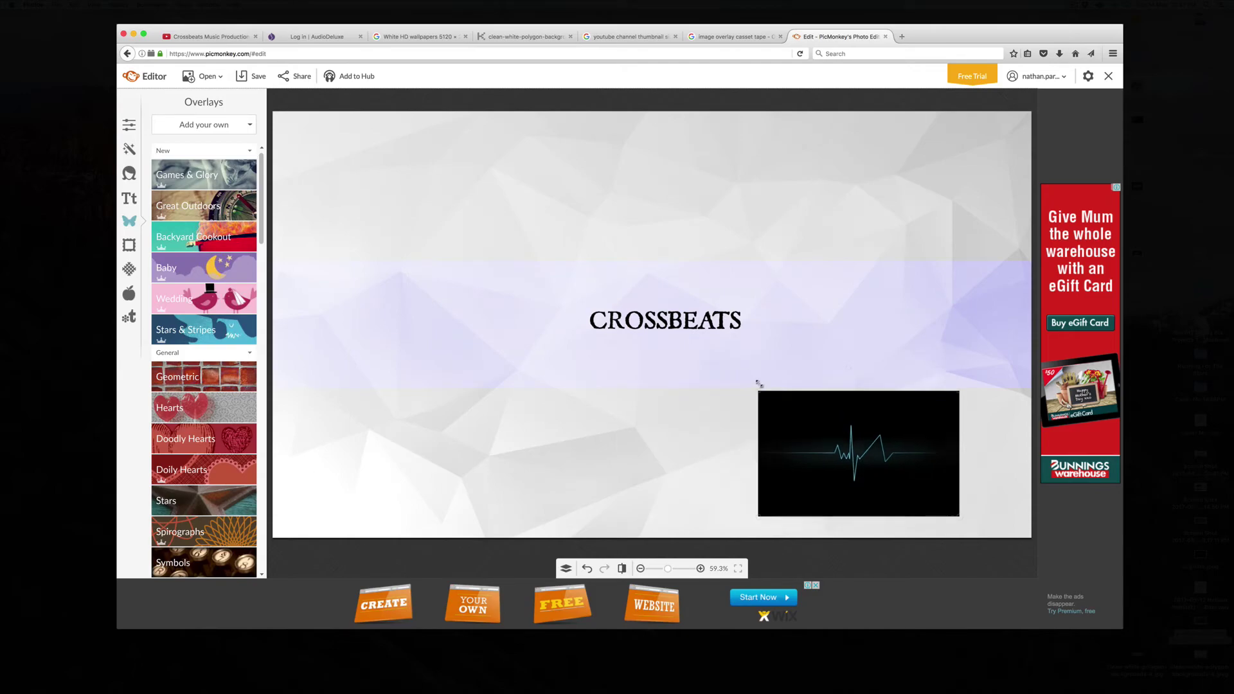
left_click_drag(894, 458, 883, 330)
left_click(441, 239)
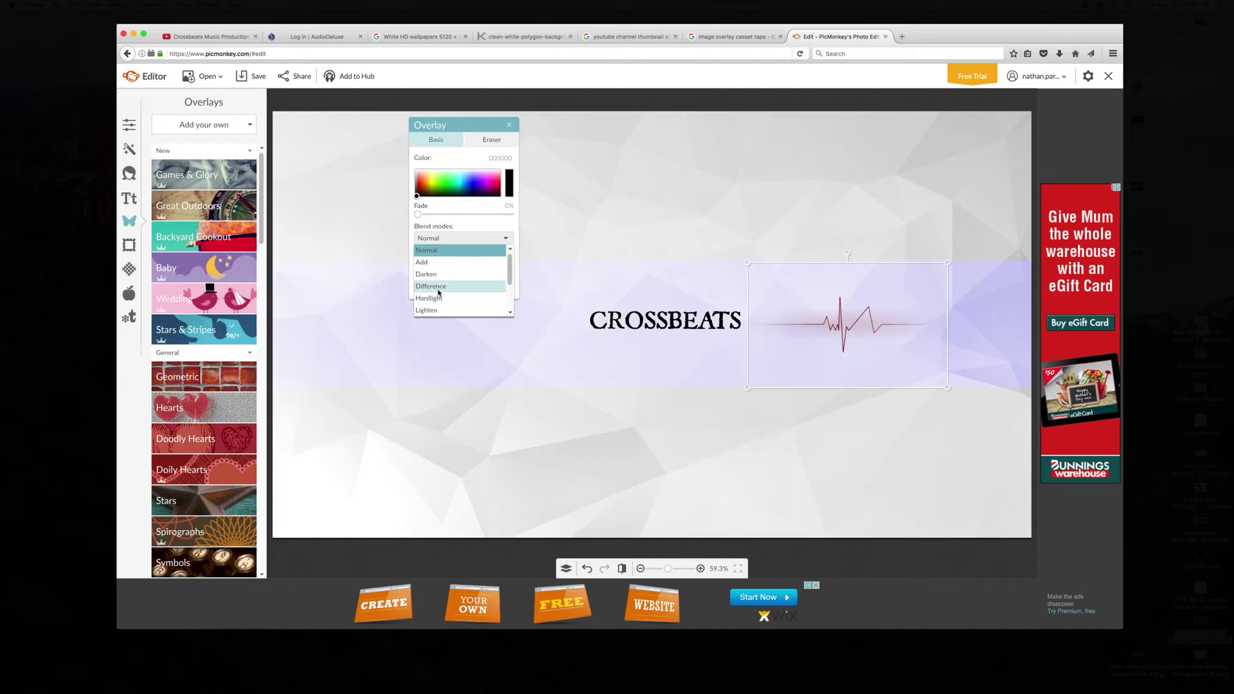
left_click(439, 287)
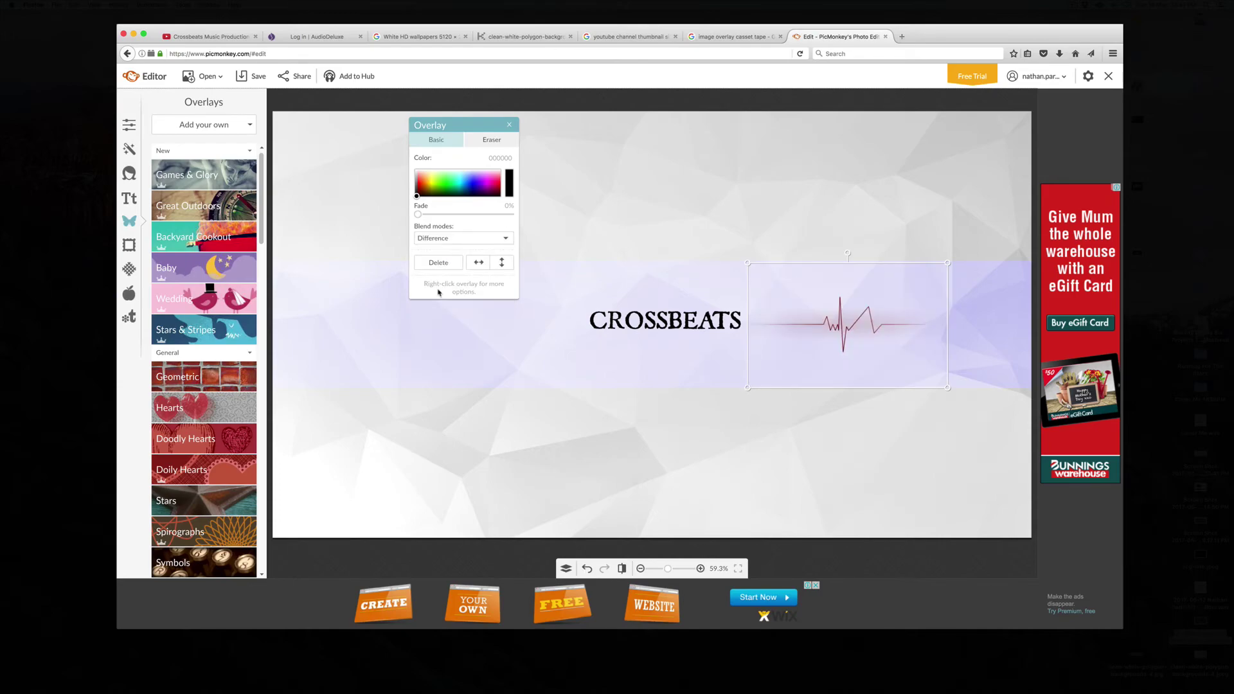
left_click(508, 125)
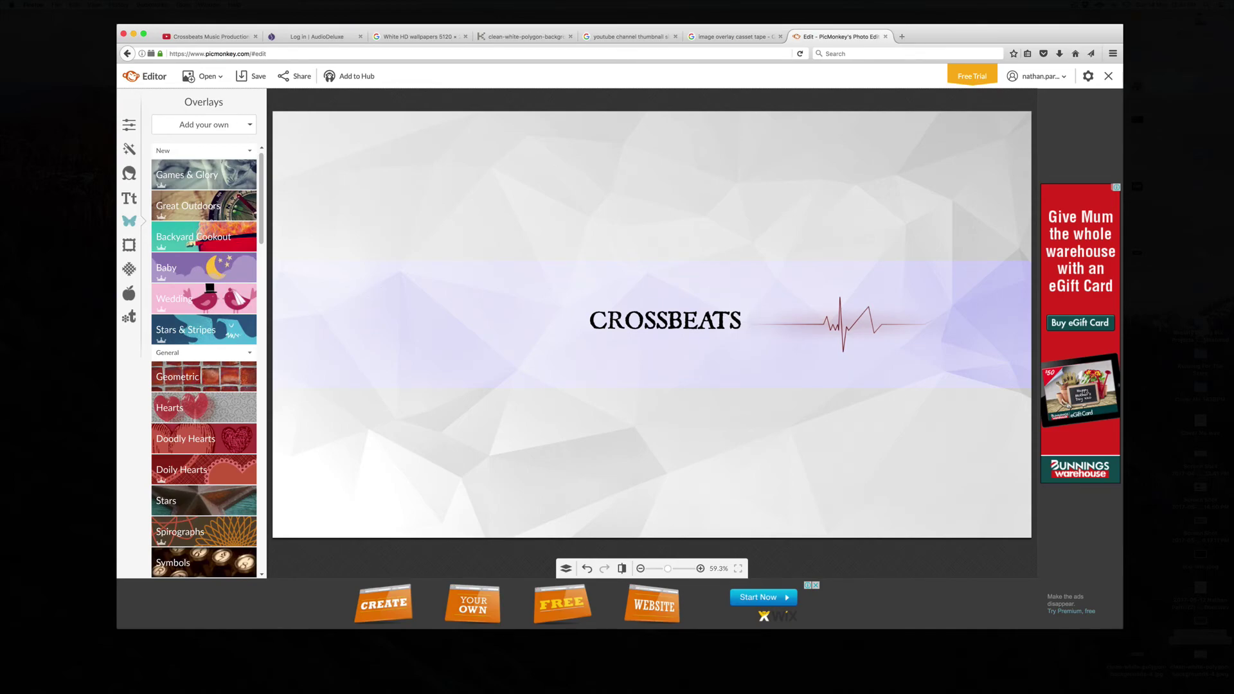
- Save the finished CROSSBEATS banner to reach the Save my masterpiece page
left_click(259, 77)
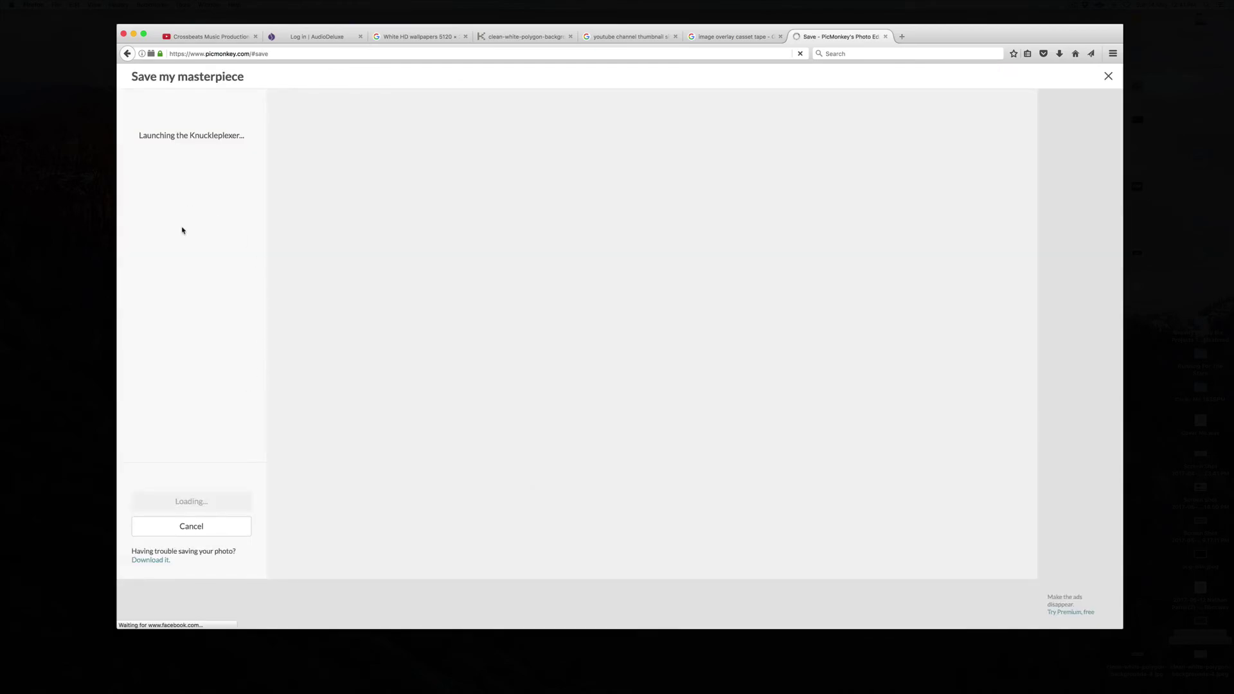